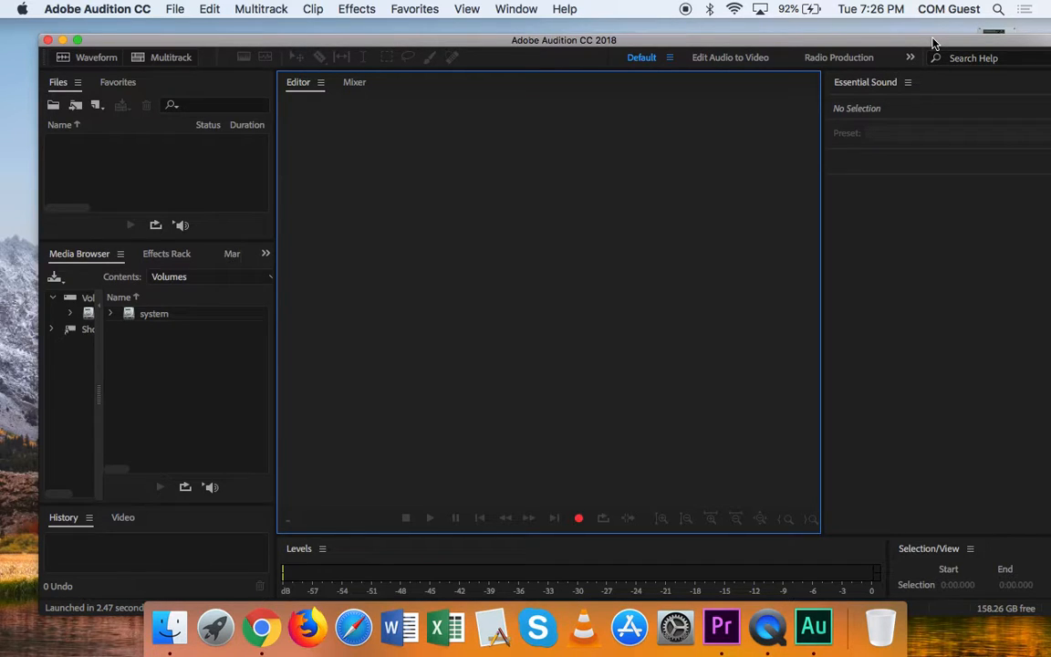
Import the four ZOOM WAV recordings (ZOOM0001_MN to ZOOM0004_MN) from the desktop into the project files and restore the window position.
drag(932, 42, 778, 36)
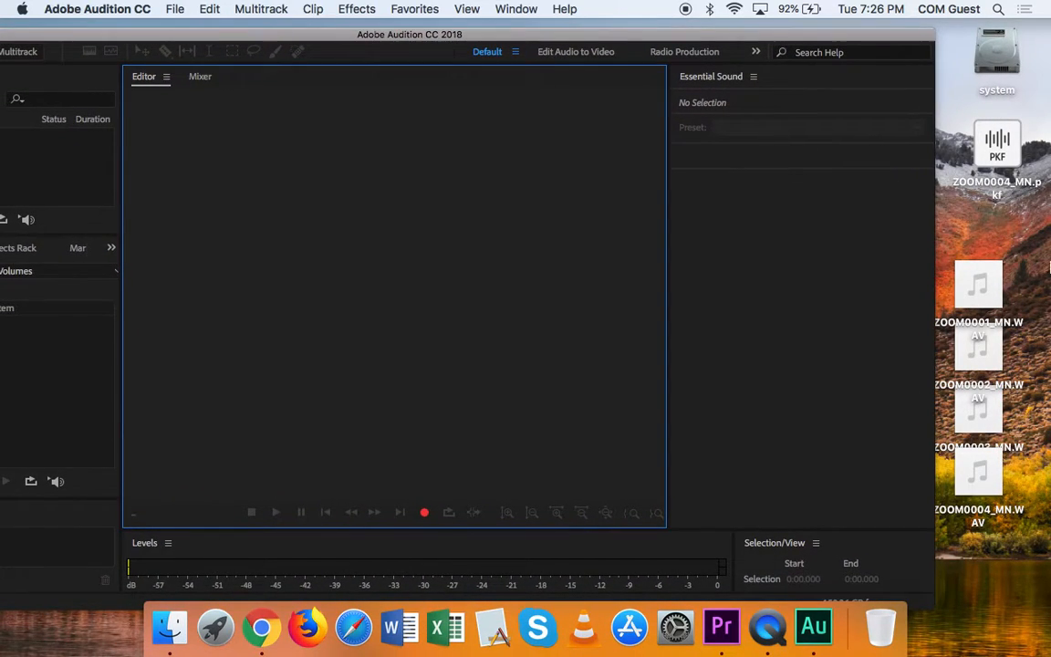
drag(1028, 248, 969, 484)
mouse_move(982, 288)
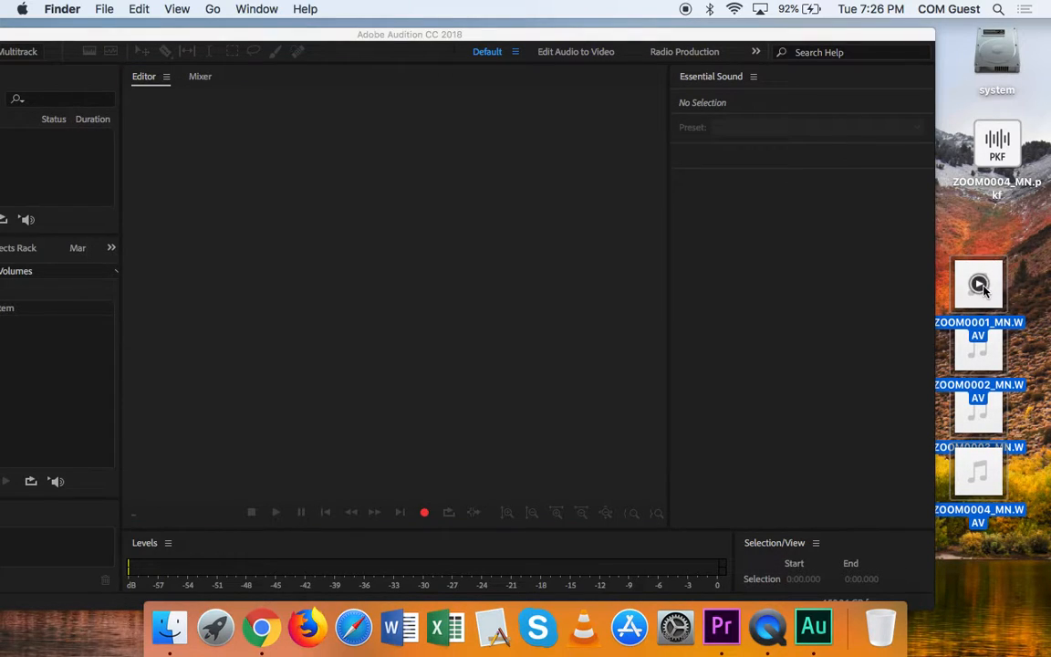
drag(983, 288, 63, 160)
drag(139, 36, 236, 37)
click(22, 36)
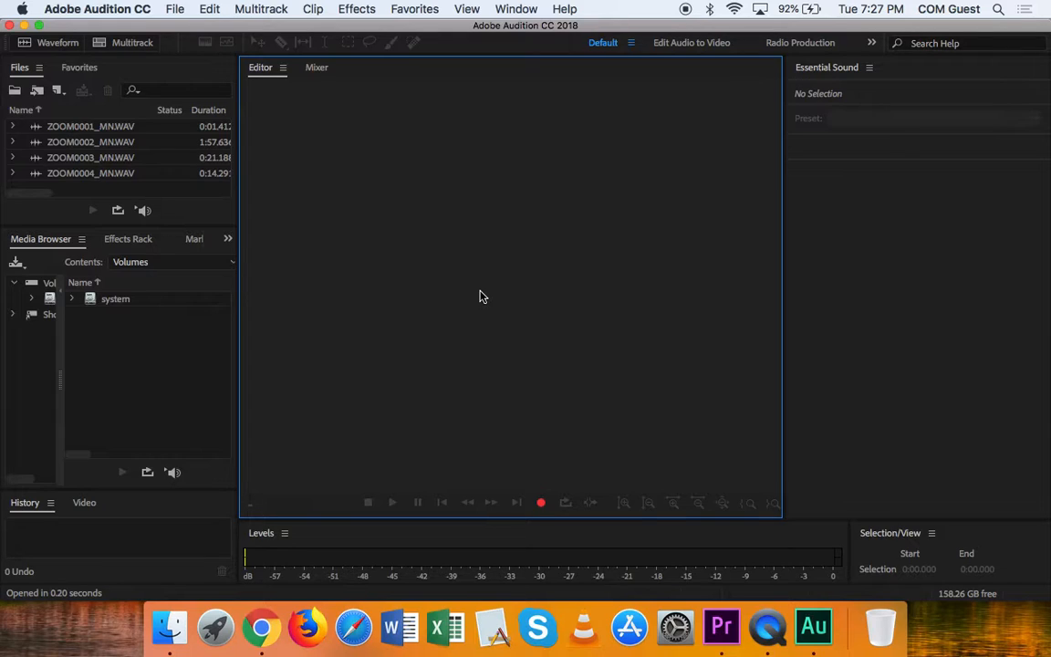
Create a new multitrack session named Project JO304 using the Podcast template.
click(131, 46)
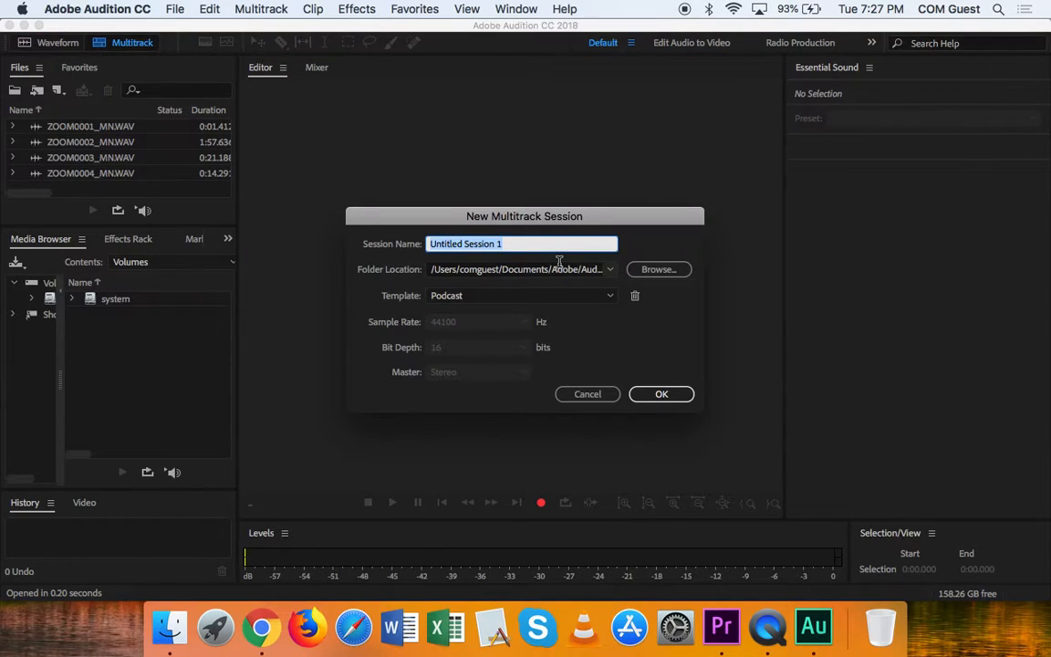
text(Proejct)
key(BackSpace)
key(BackSpace)
key(BackSpace)
key(BackSpace)
text(ject JO304)
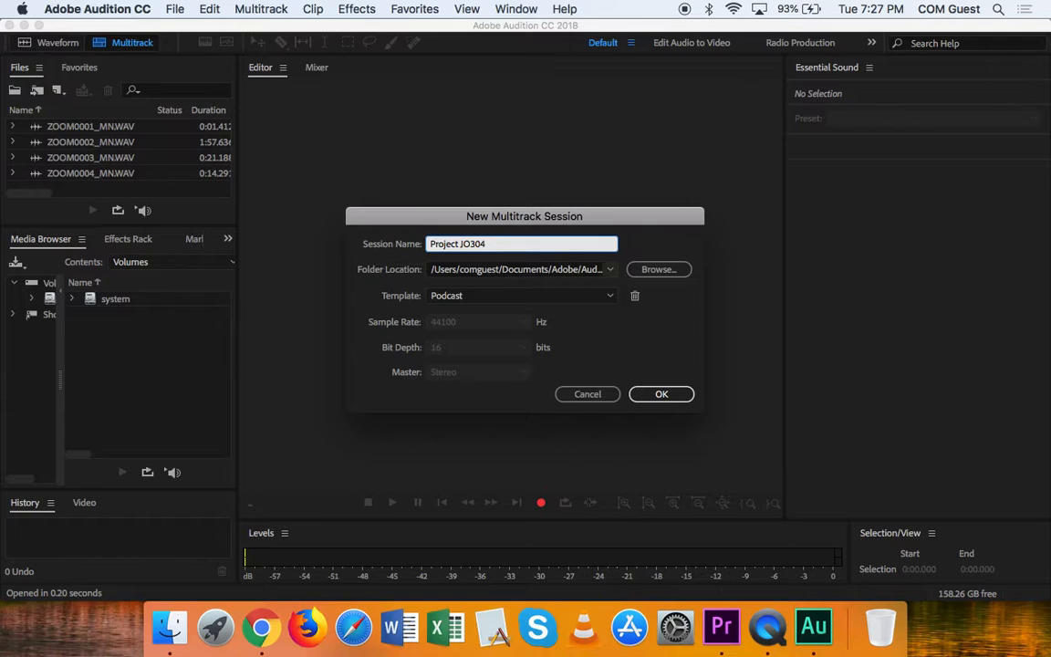
click(507, 297)
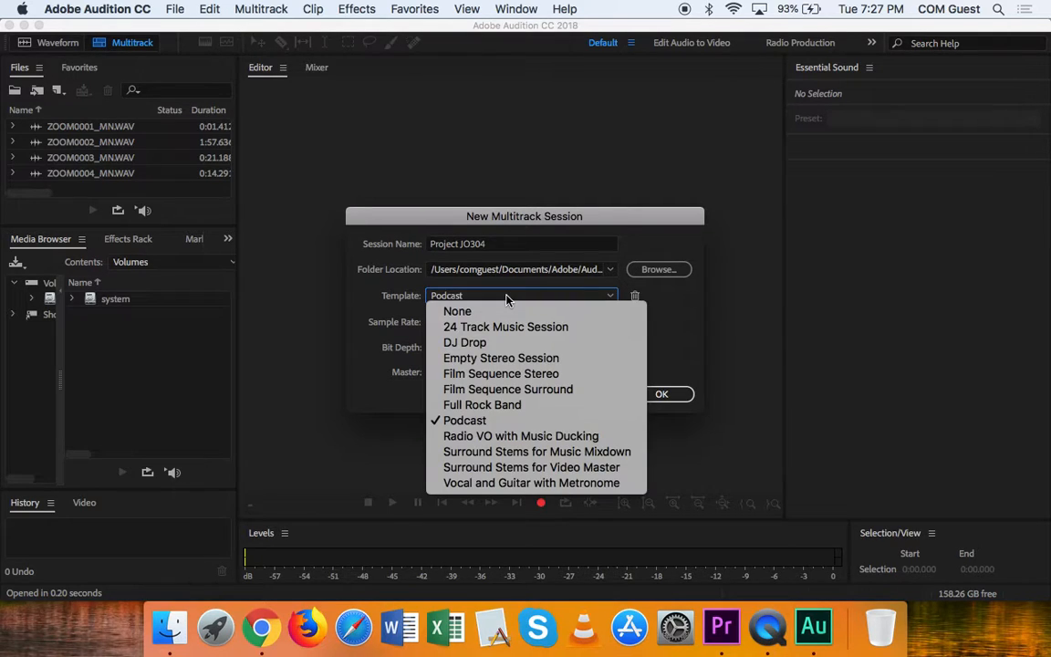
click(497, 422)
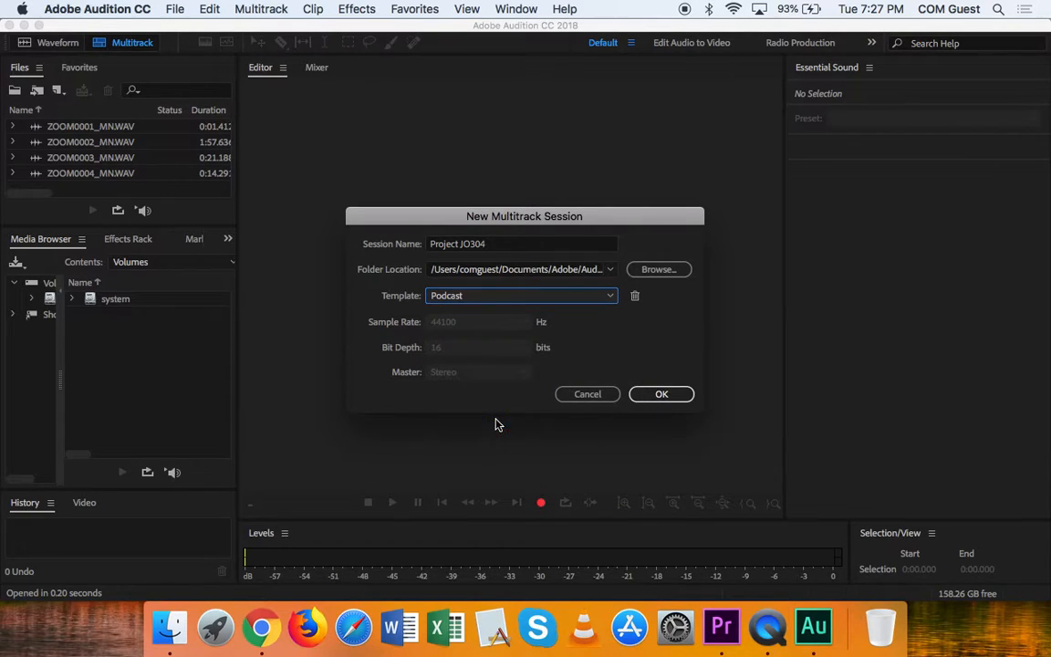
click(663, 394)
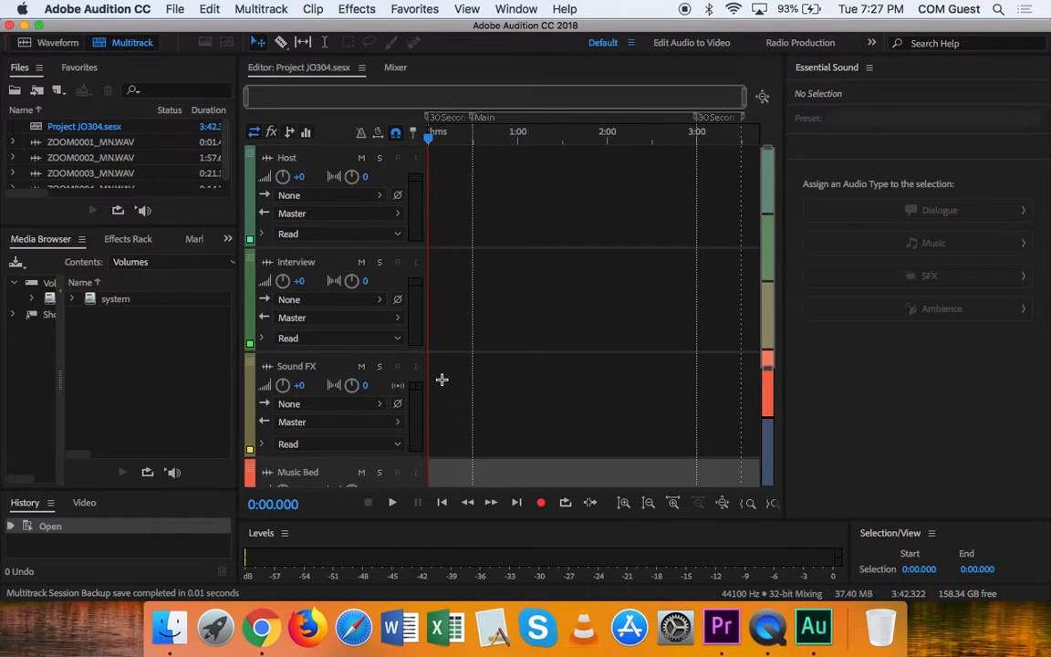
Open ZOOM0003_MN.WAV in the waveform editor and listen to it from about 5.5 seconds.
scroll(441, 379, down, 5)
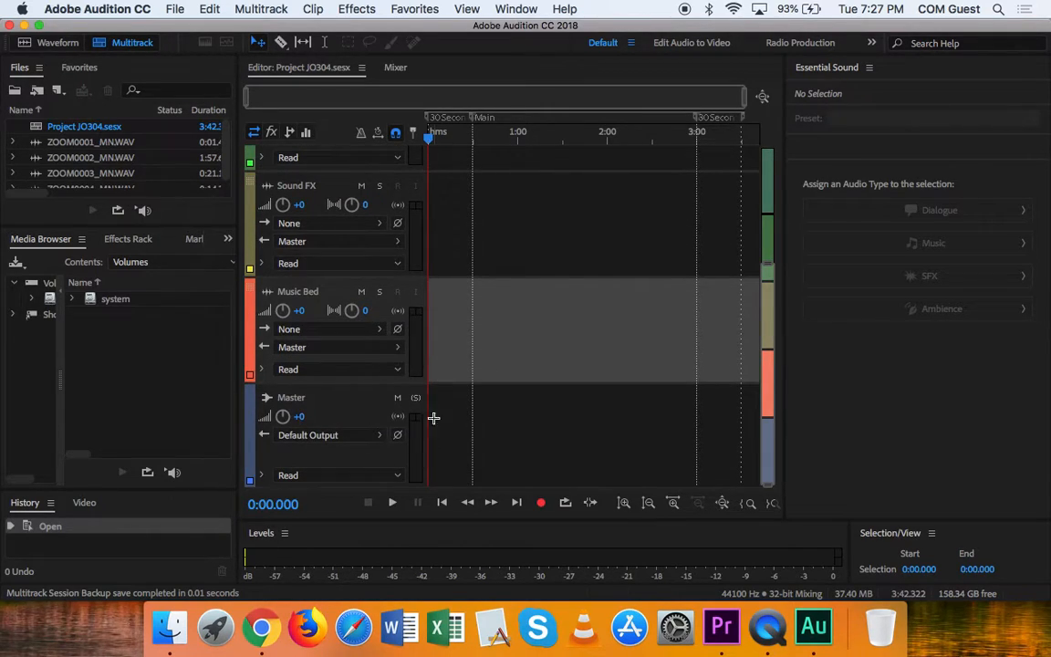
scroll(471, 356, up, 5)
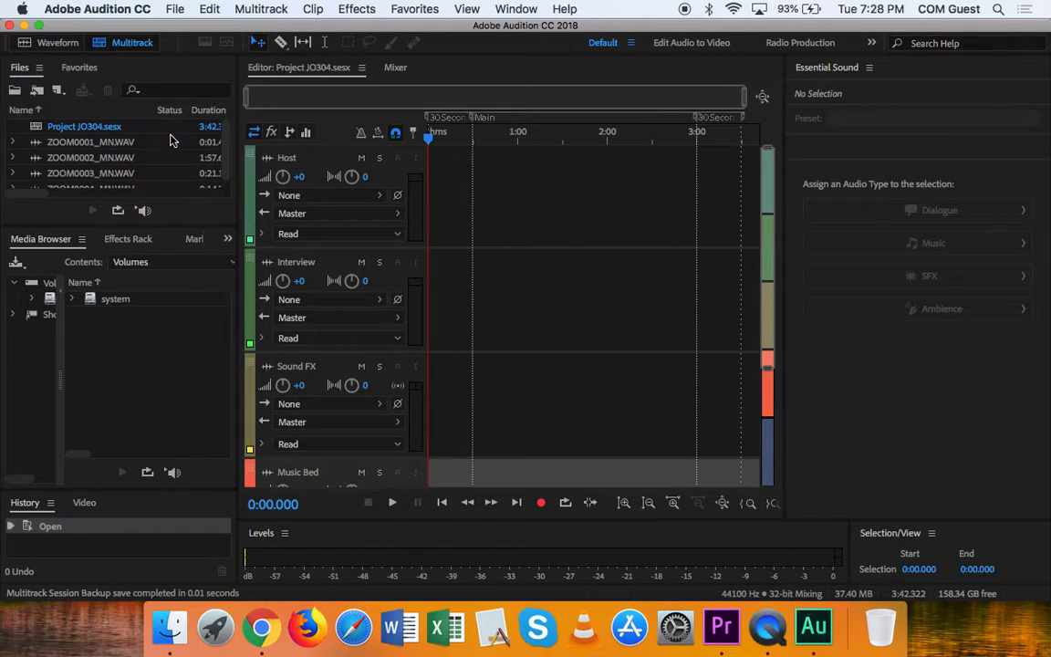
click(90, 155)
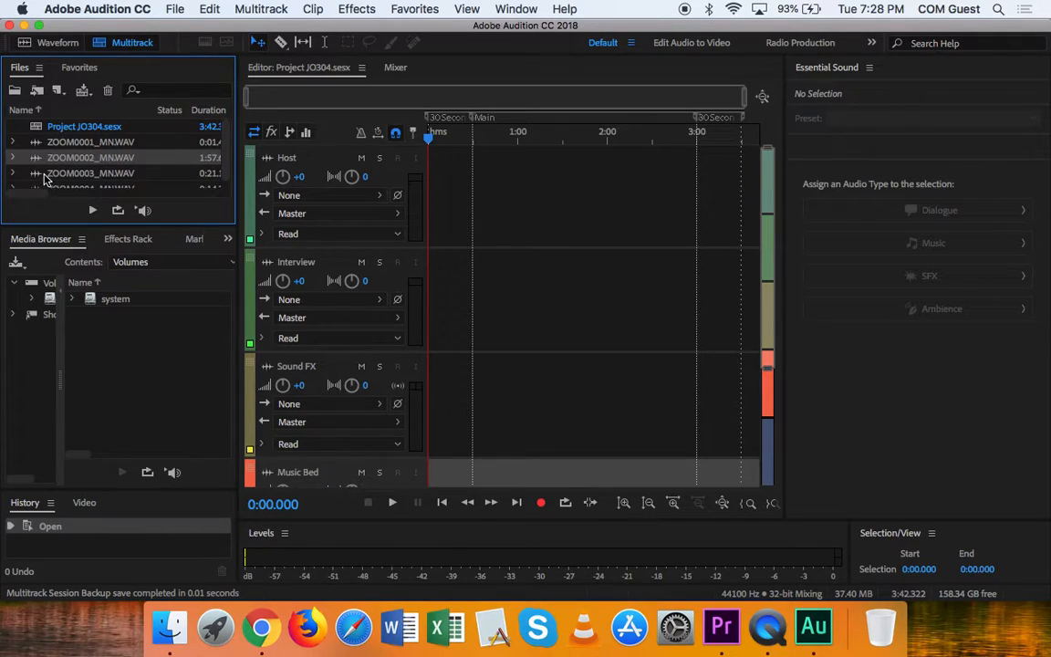
double_click(38, 178)
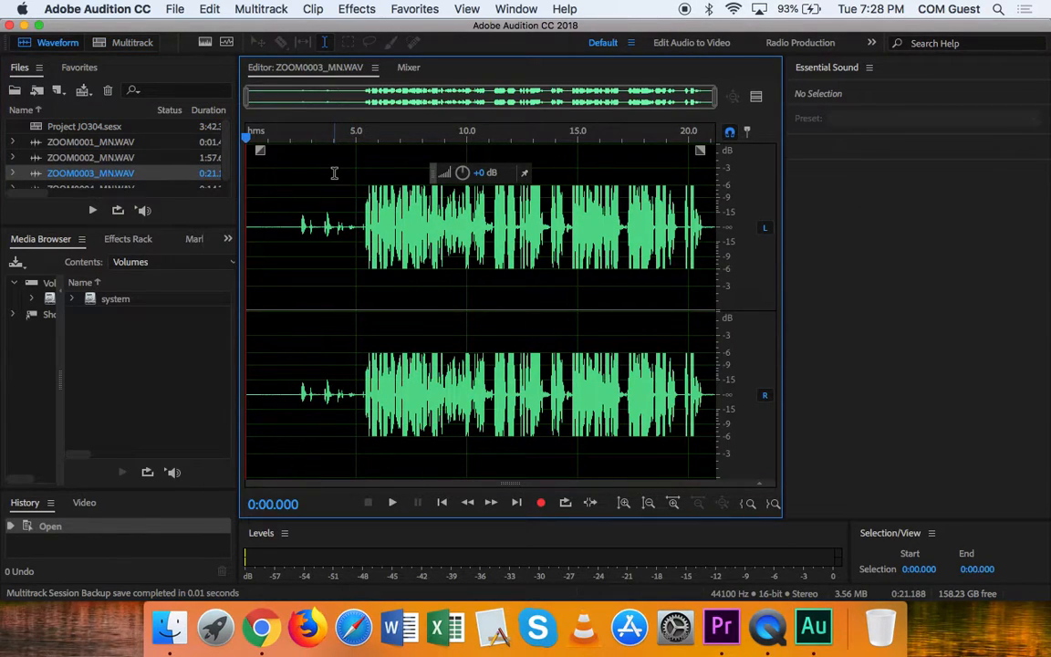
click(366, 199)
key(space)
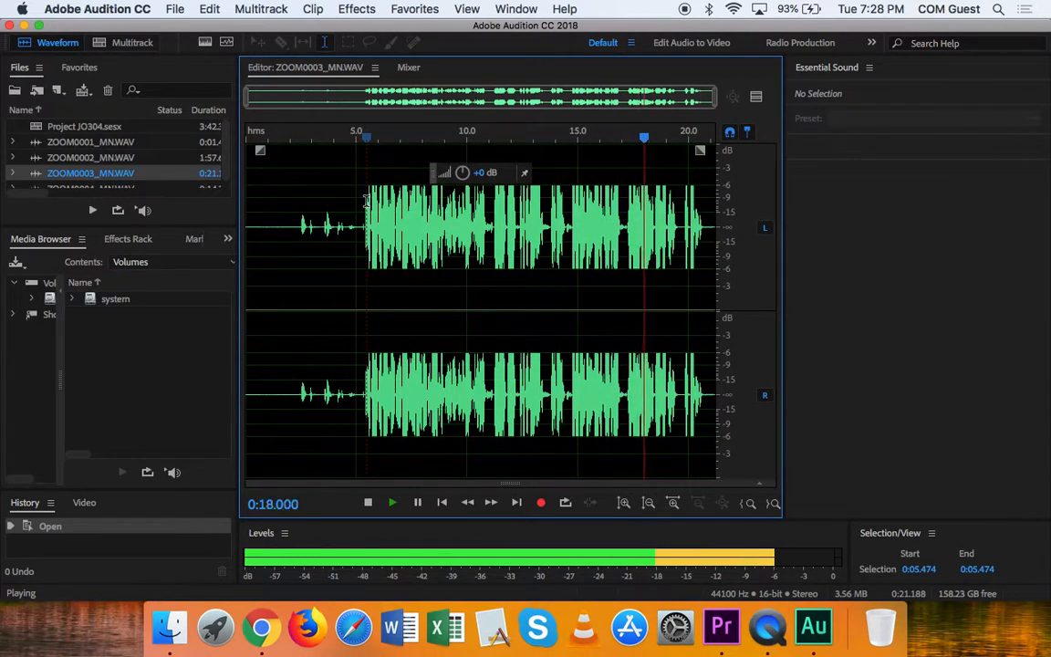
key(space)
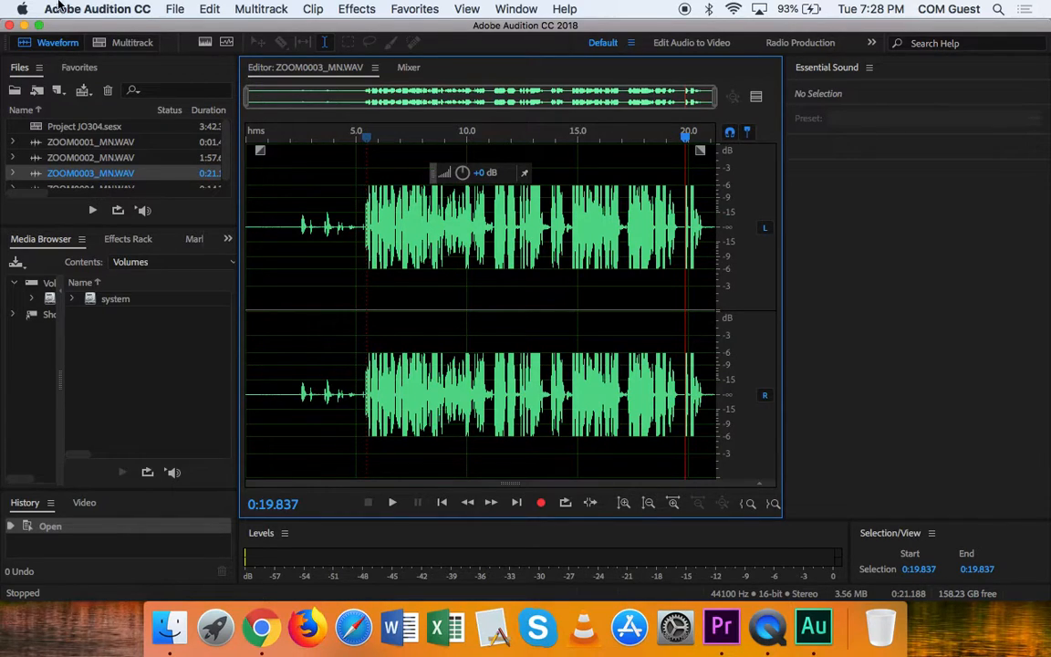
Return to the multitrack session and place ZOOM0003_MN.WAV at the very start of the Host track.
click(129, 46)
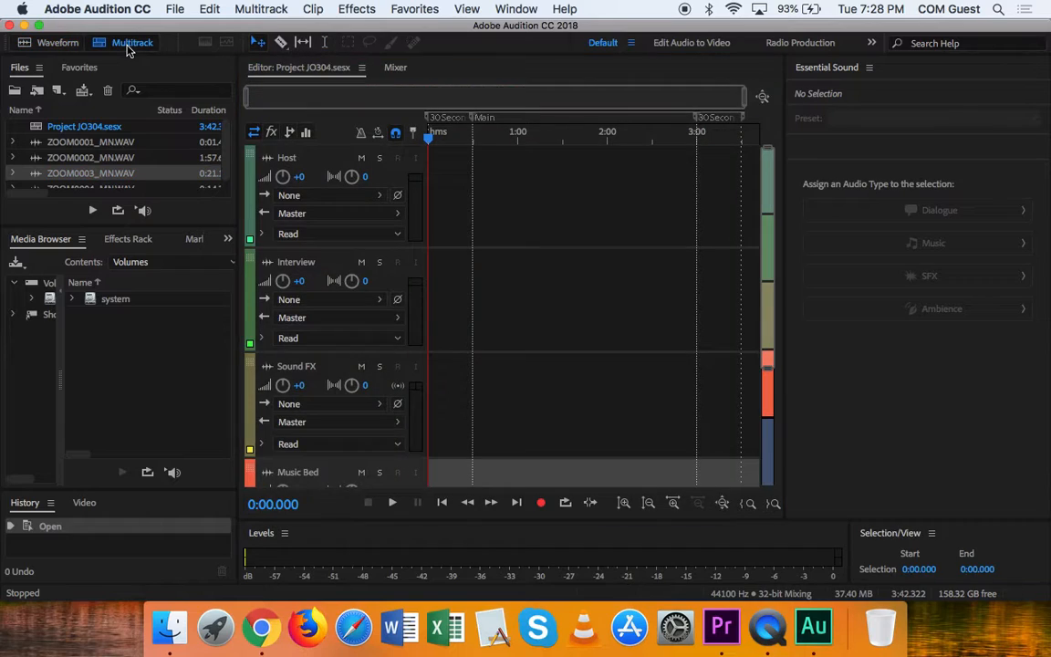
click(36, 176)
drag(36, 176, 432, 181)
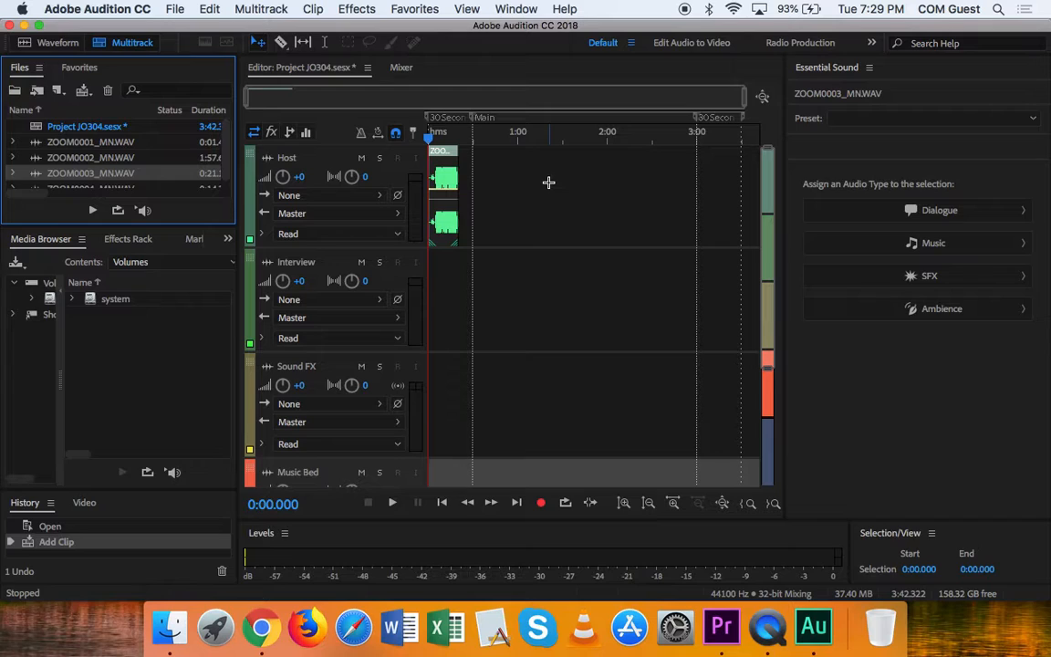
Widen the Editor area and make the Host and Interview tracks taller so the Host clip's waveform is displayed in detail.
key(=)
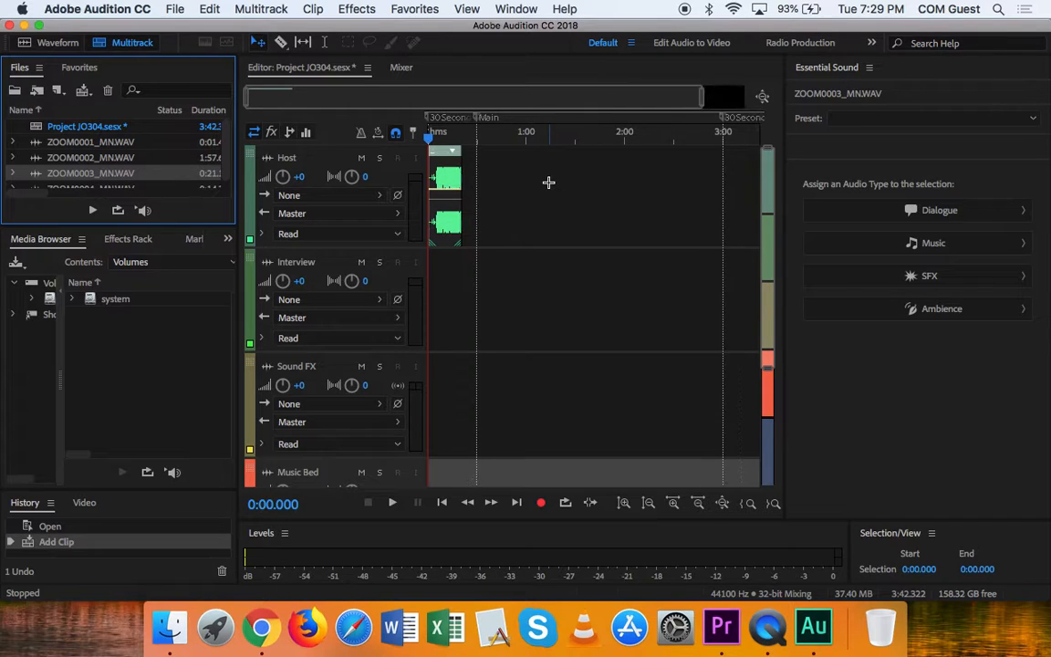
key(=)
key(=)
key(=)
key(=)
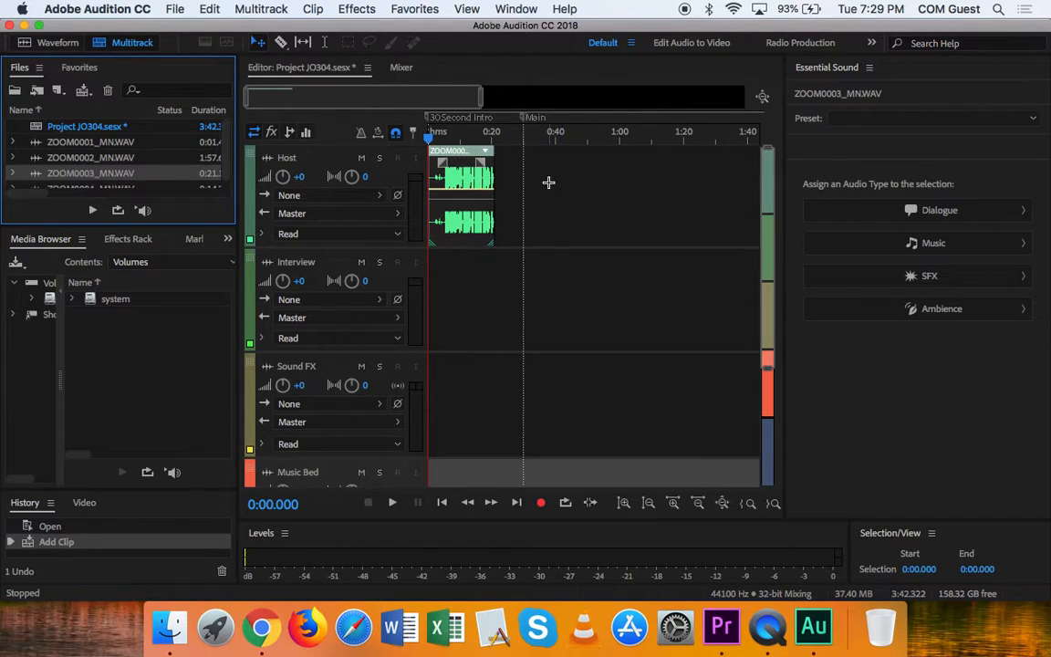
key(=)
key(=)
key(=)
key(=)
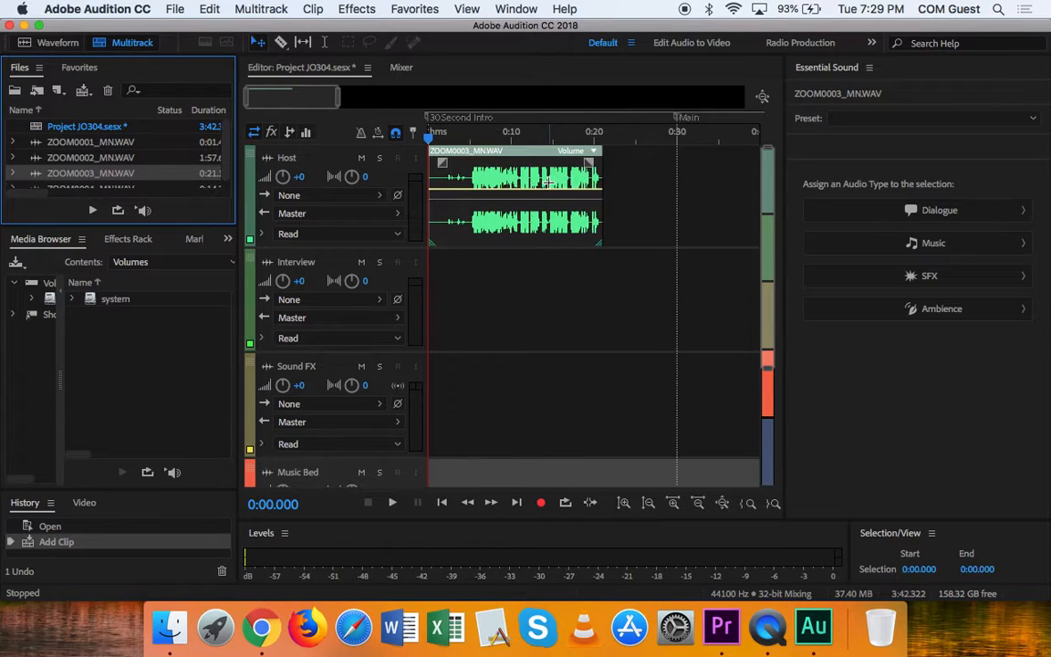
key(=)
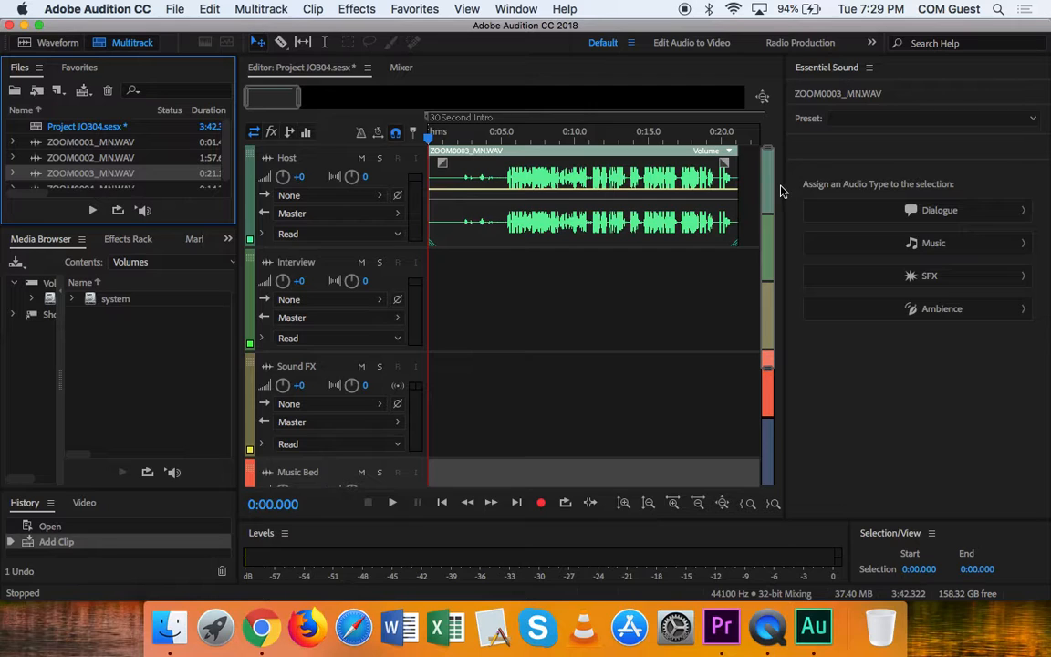
drag(786, 186, 1013, 186)
drag(265, 253, 274, 302)
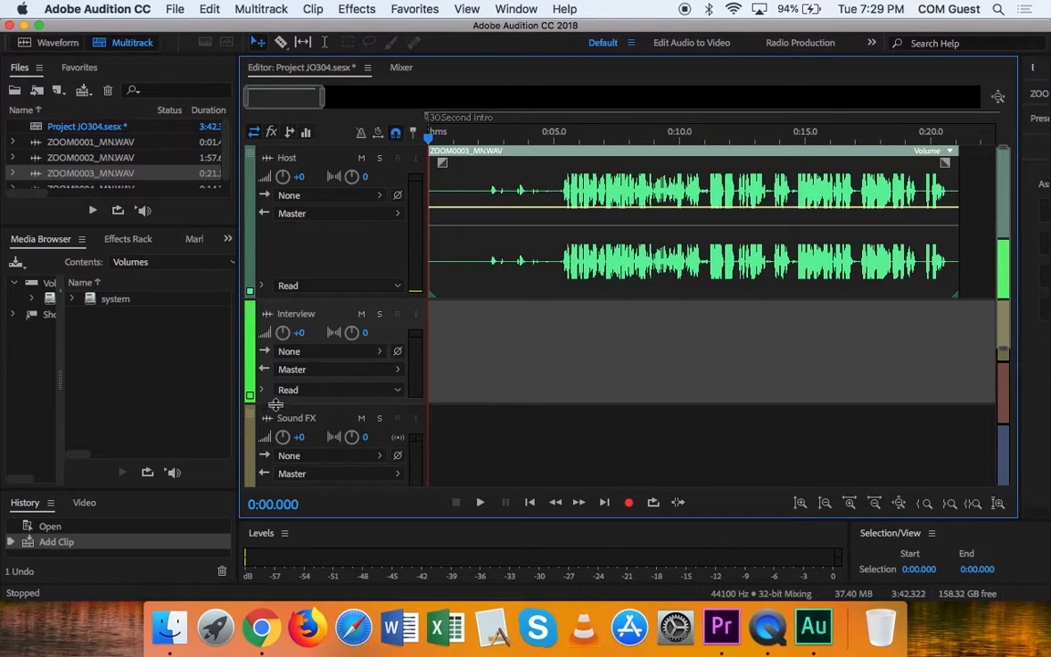
drag(275, 407, 274, 465)
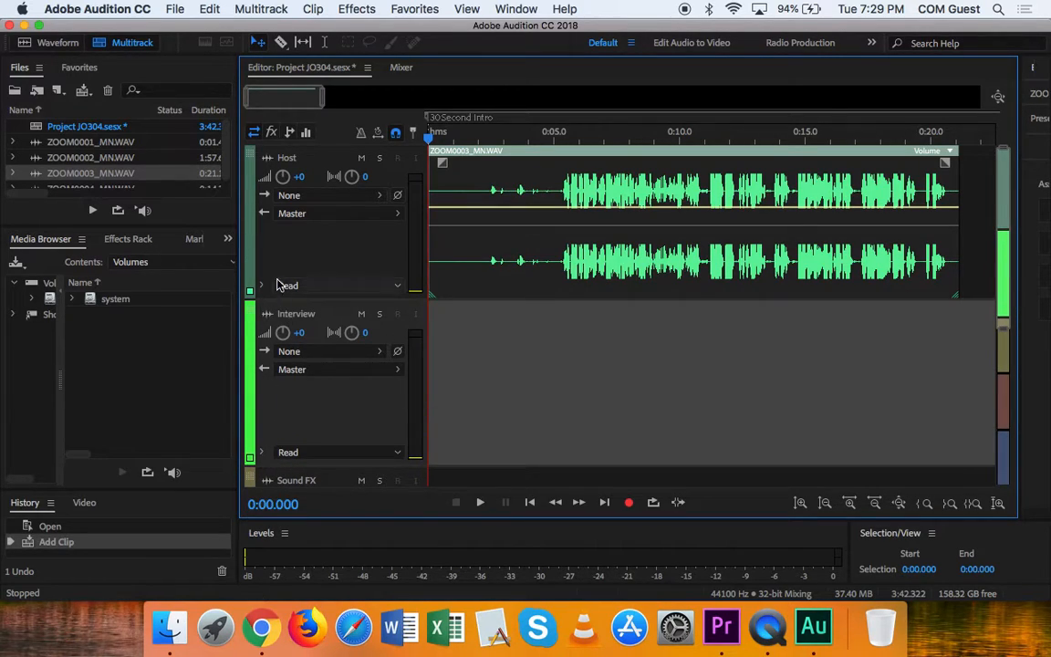
drag(272, 301, 198, 317)
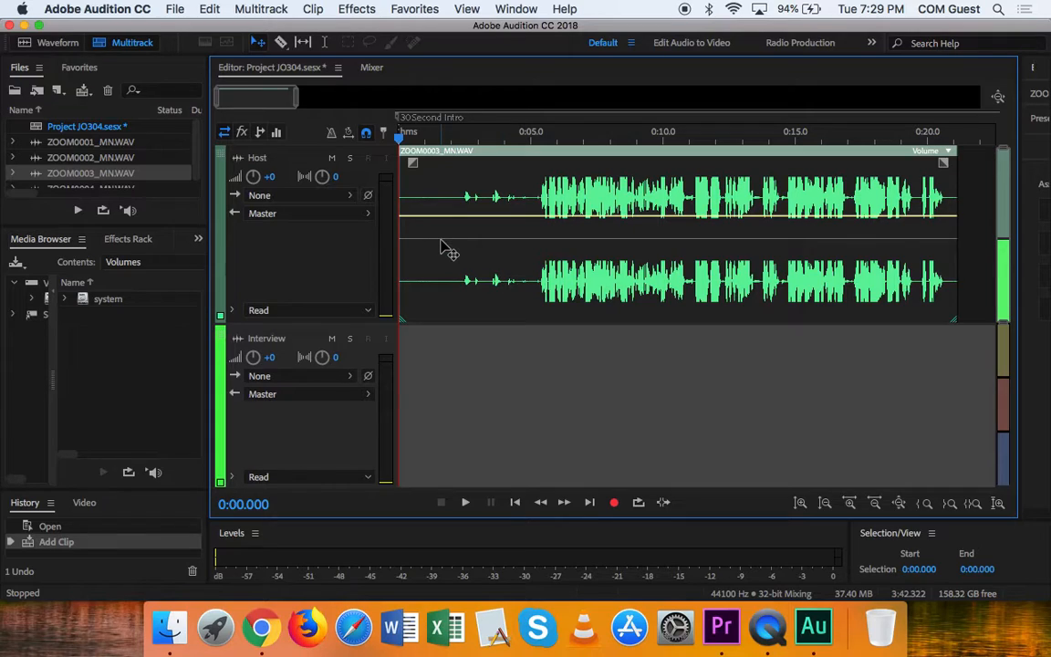
Play the Host clip from the beginning to locate where the main speech starts.
click(509, 272)
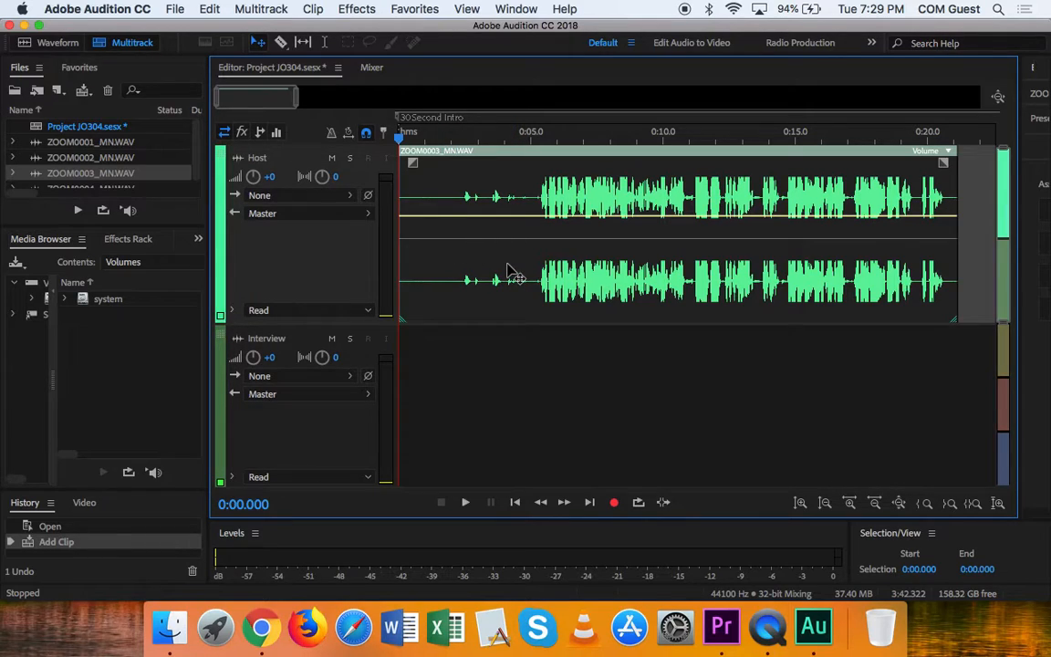
key(space)
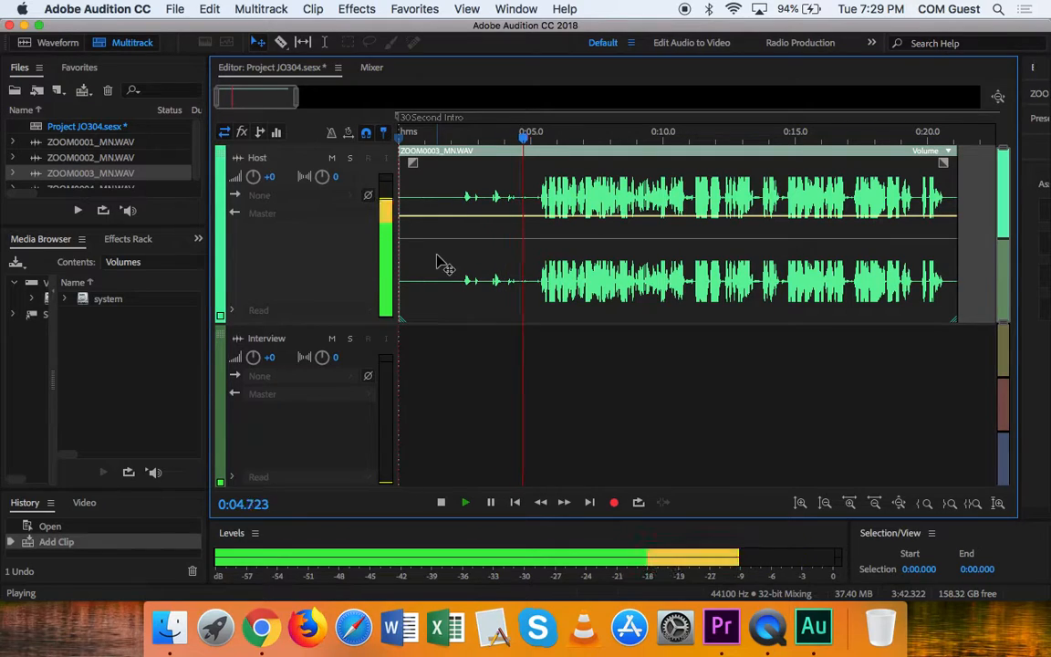
key(space)
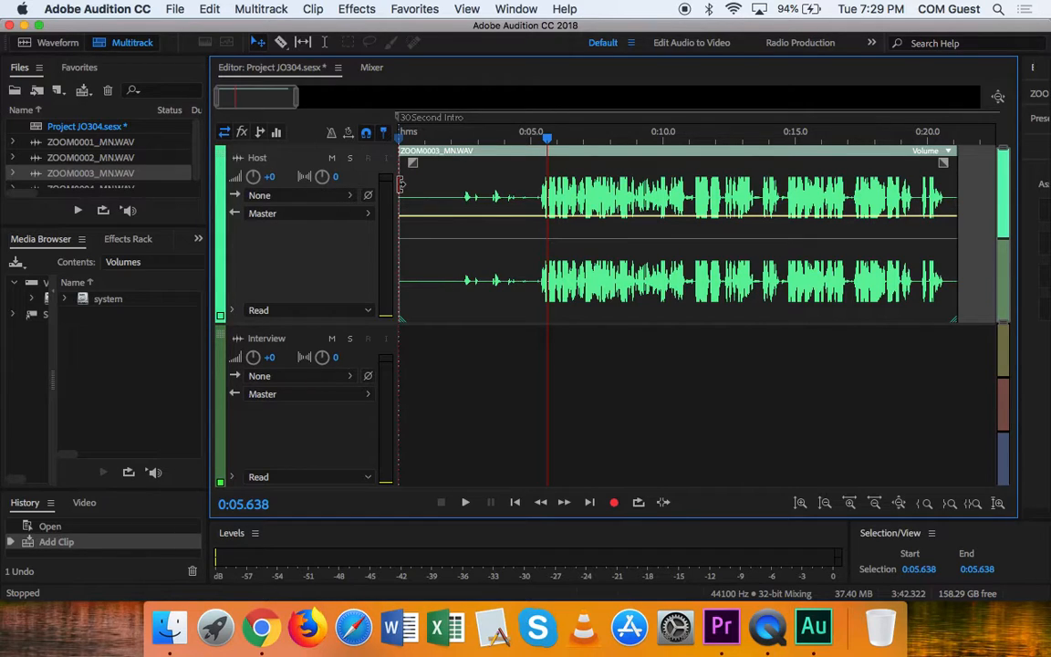
Trim about the first 5 seconds off the Host clip and move the clip back to the start of the timeline.
drag(400, 183, 528, 194)
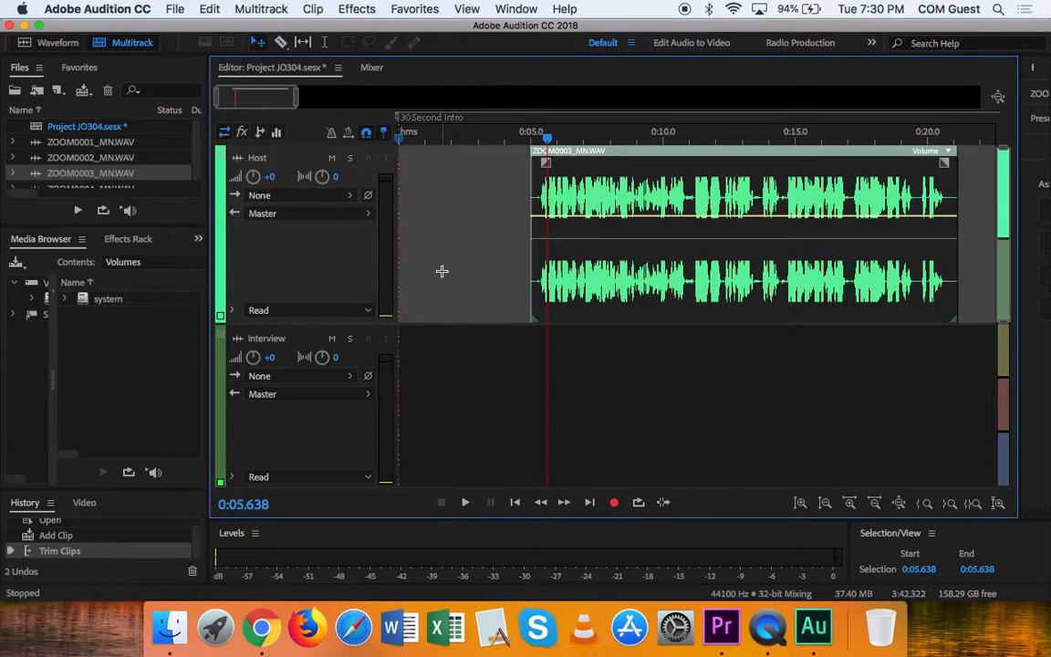
click(444, 228)
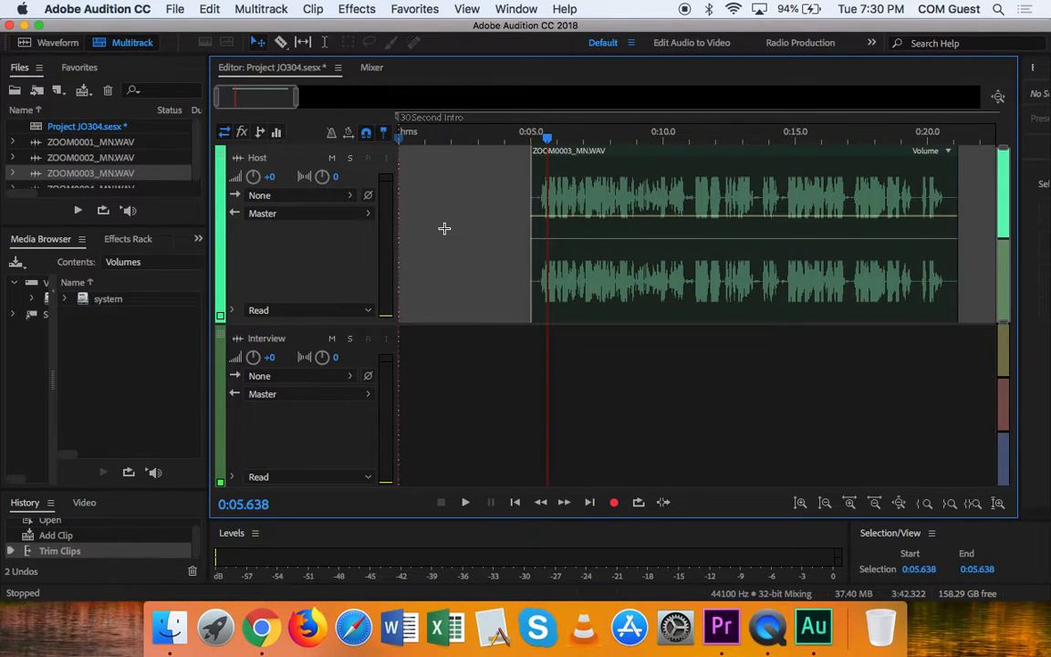
click(636, 155)
drag(636, 155, 493, 148)
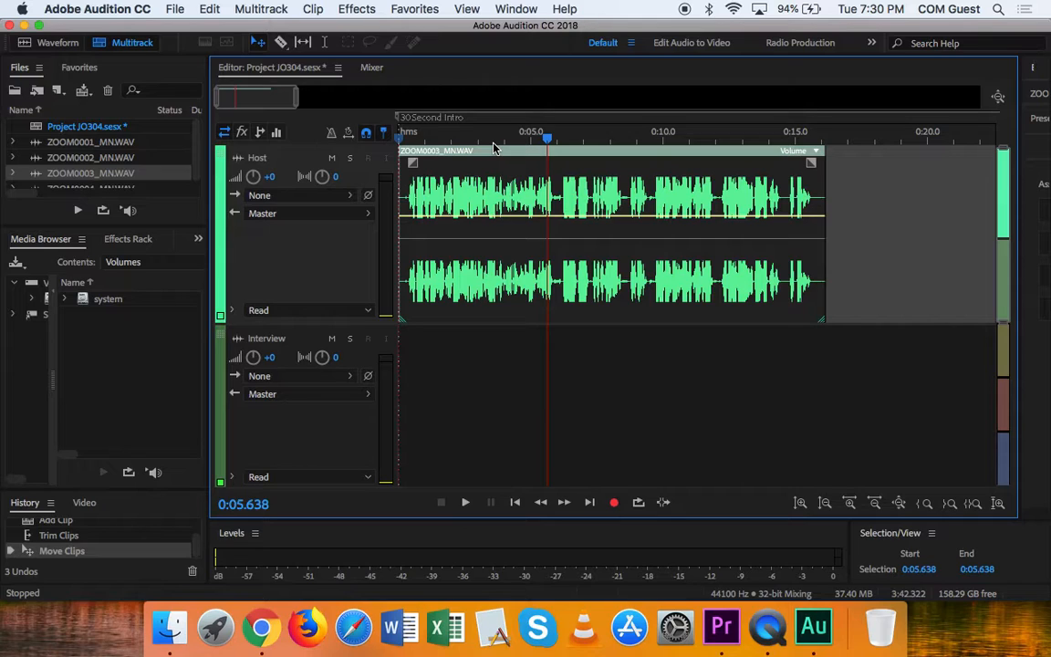
Play the trimmed Host clip from 0:00 to check its new opening.
drag(479, 133, 236, 148)
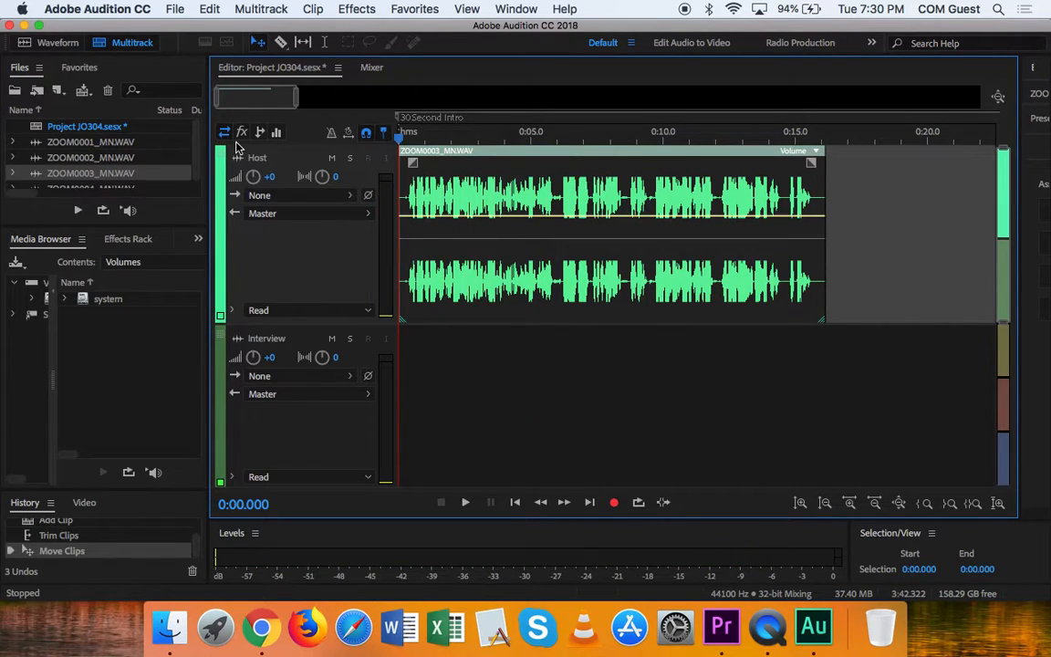
key(space)
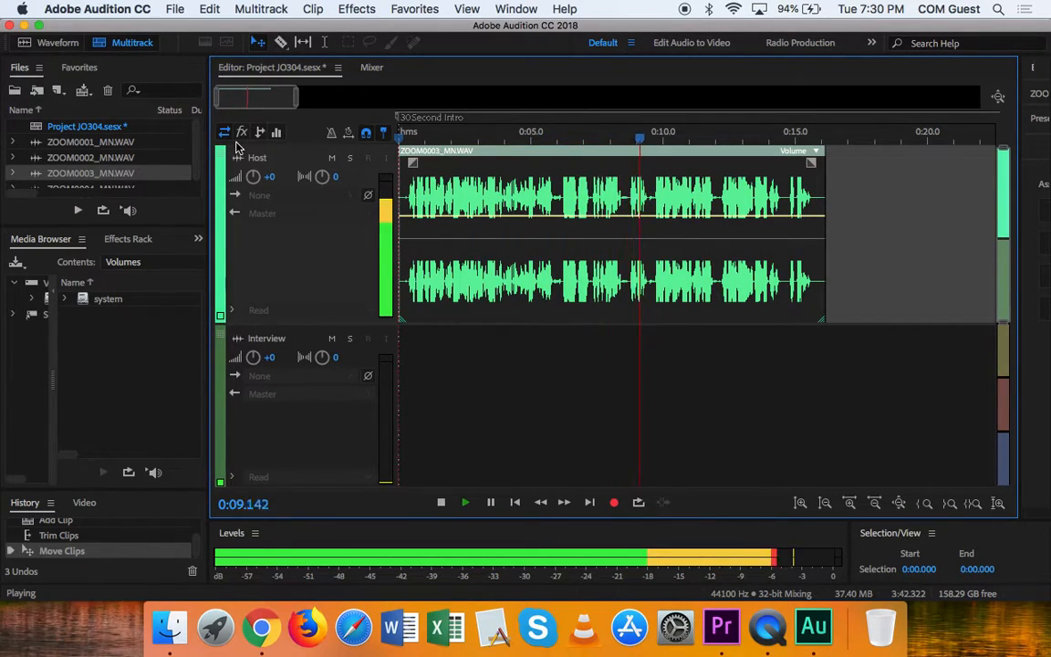
key(space)
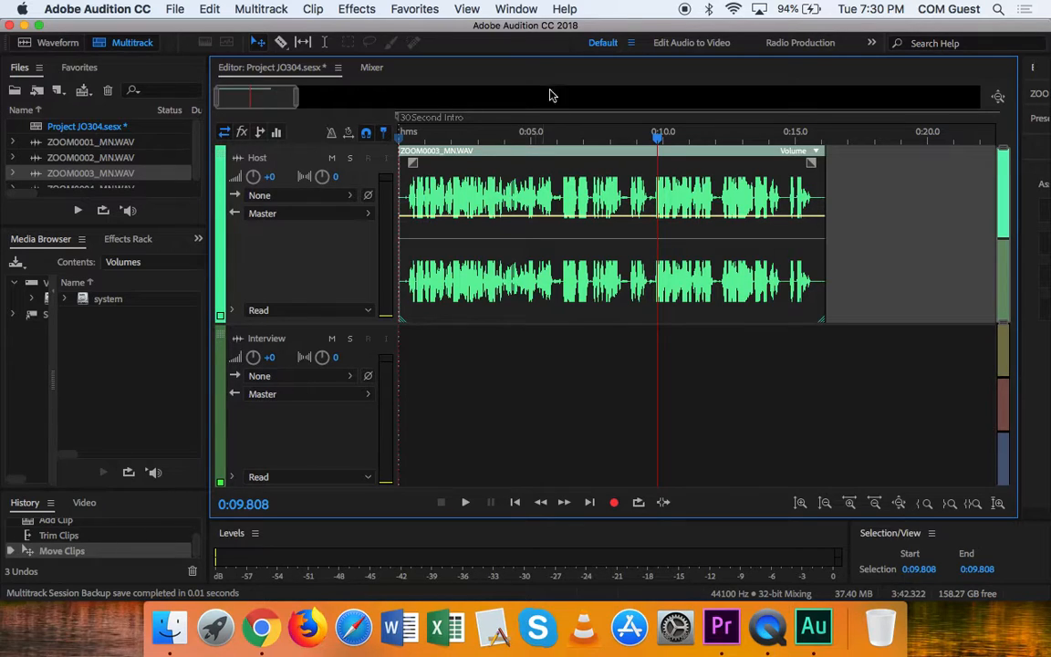
Play the last few seconds of the Host clip, from about 0:13, to find where the speech ends.
click(766, 137)
key(space)
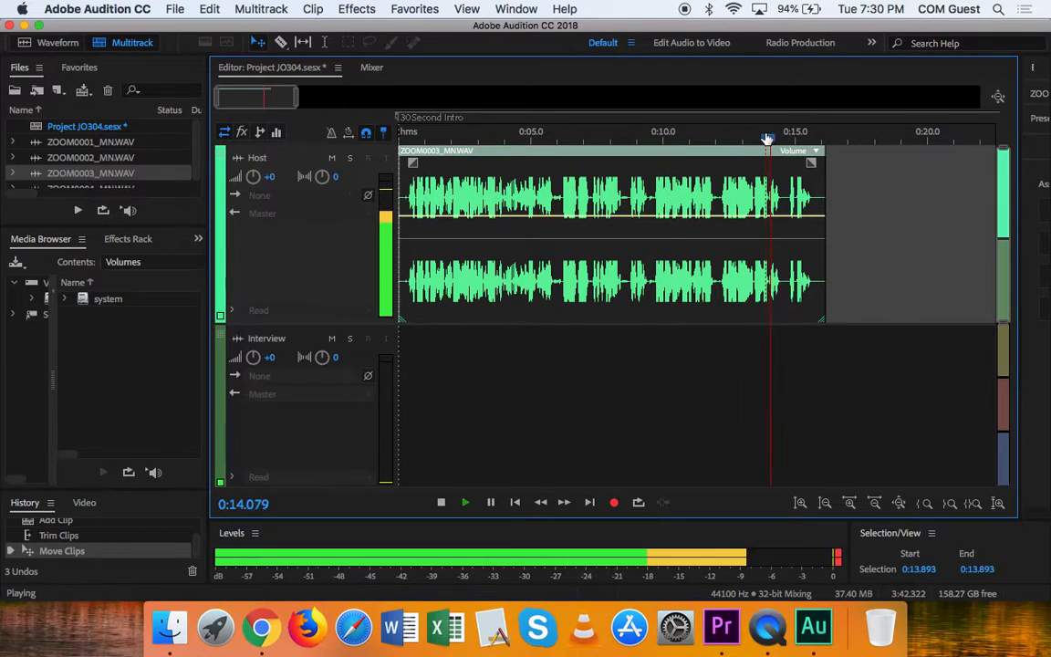
key(space)
click(739, 139)
key(space)
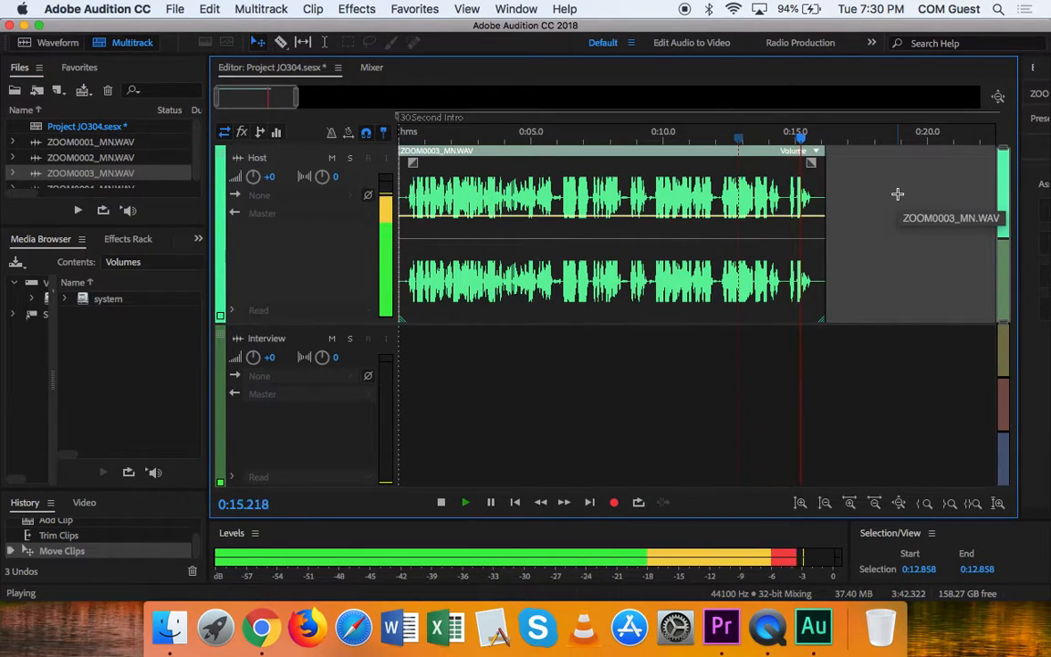
key(space)
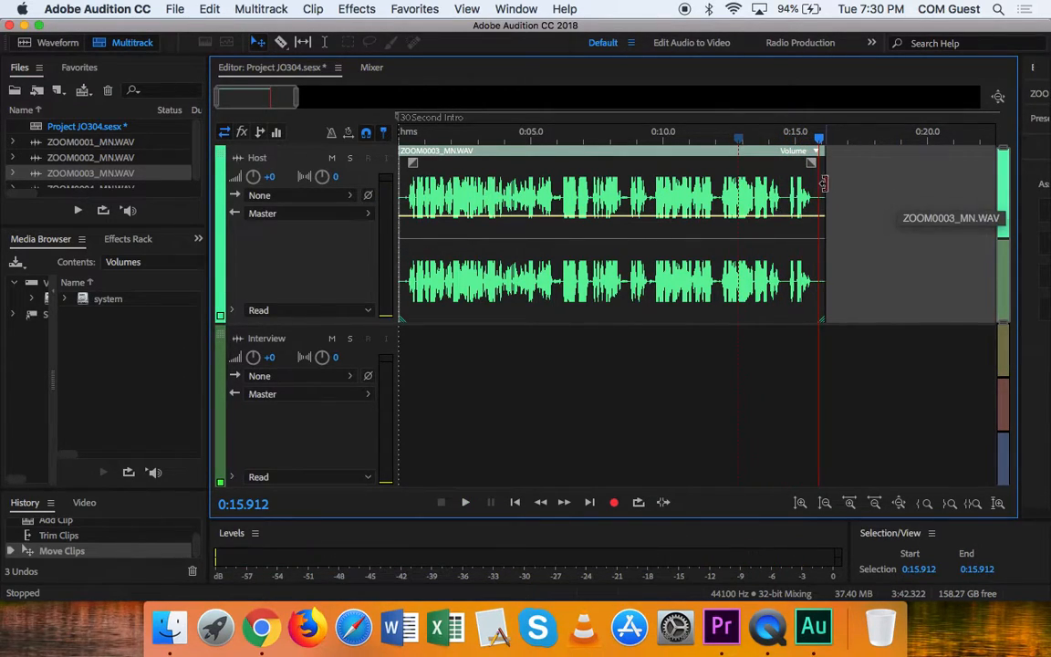
Trim the end of the Host clip back to the playhead at 0:15.912.
drag(823, 180, 816, 179)
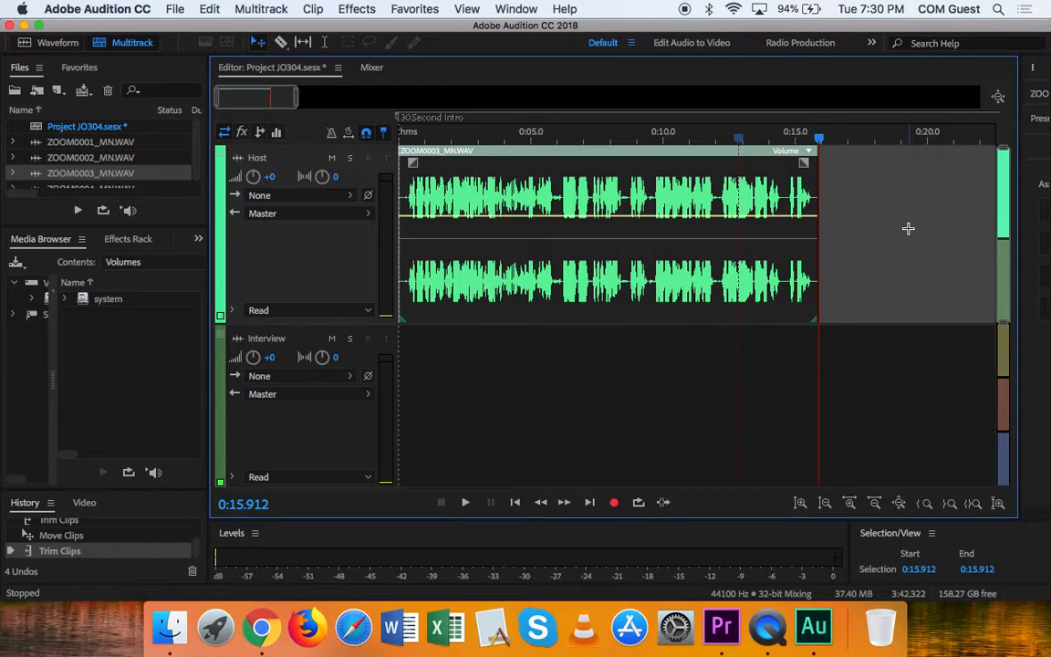
Open ZOOM0002_MN.WAV in the waveform editor and play its first seven seconds or so.
click(88, 159)
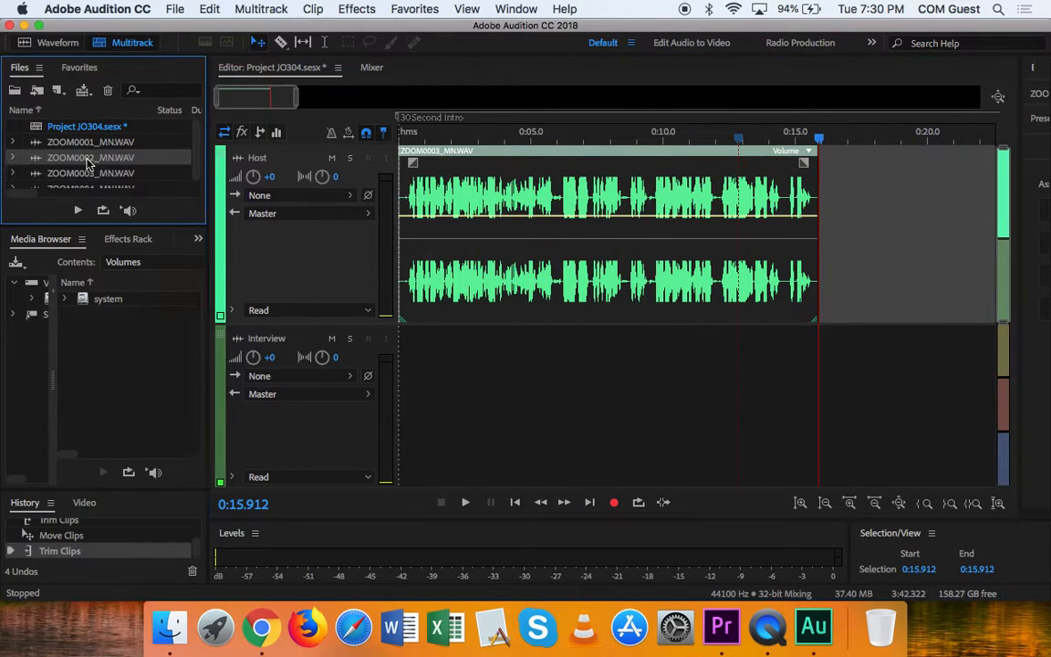
double_click(89, 159)
key(space)
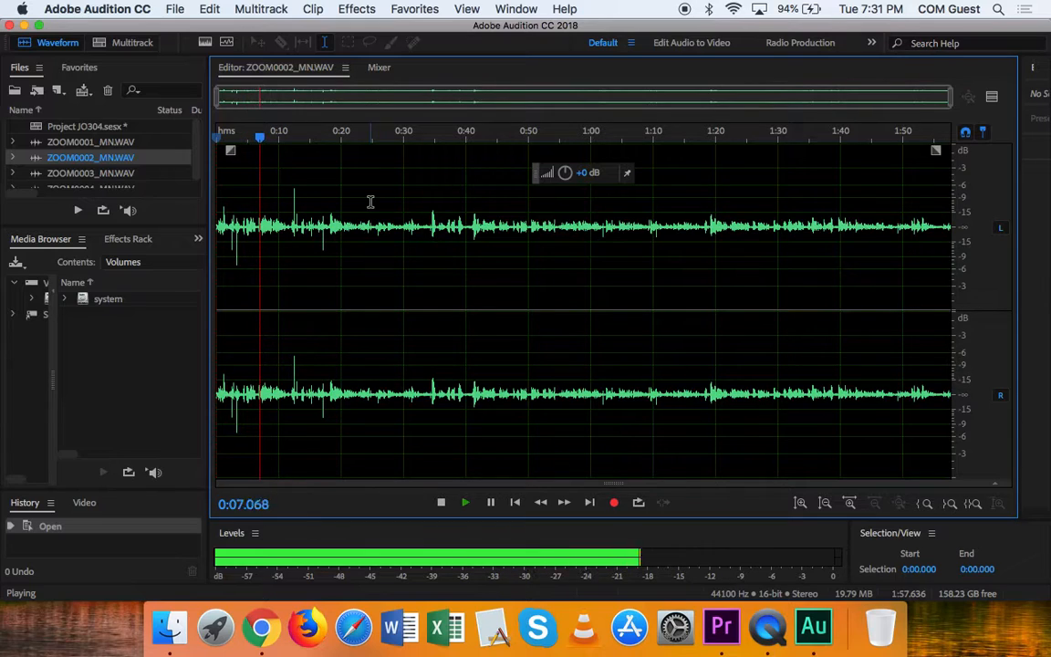
key(space)
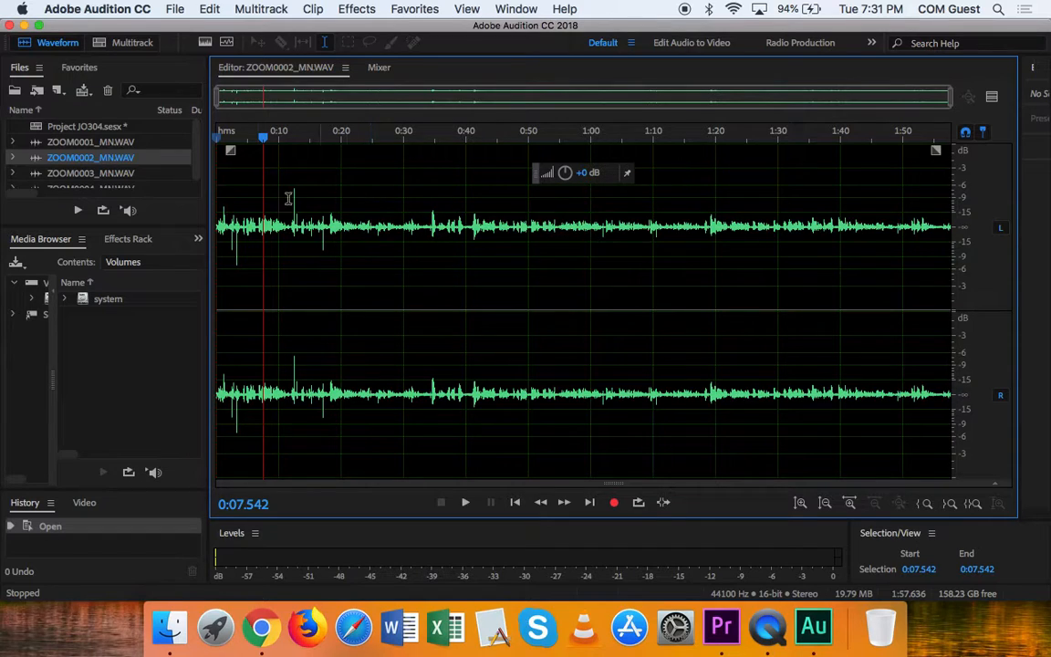
Return to the Project JO304.sesx multitrack session and view the trimmed Host clip closer, from the start of the timeline.
double_click(100, 127)
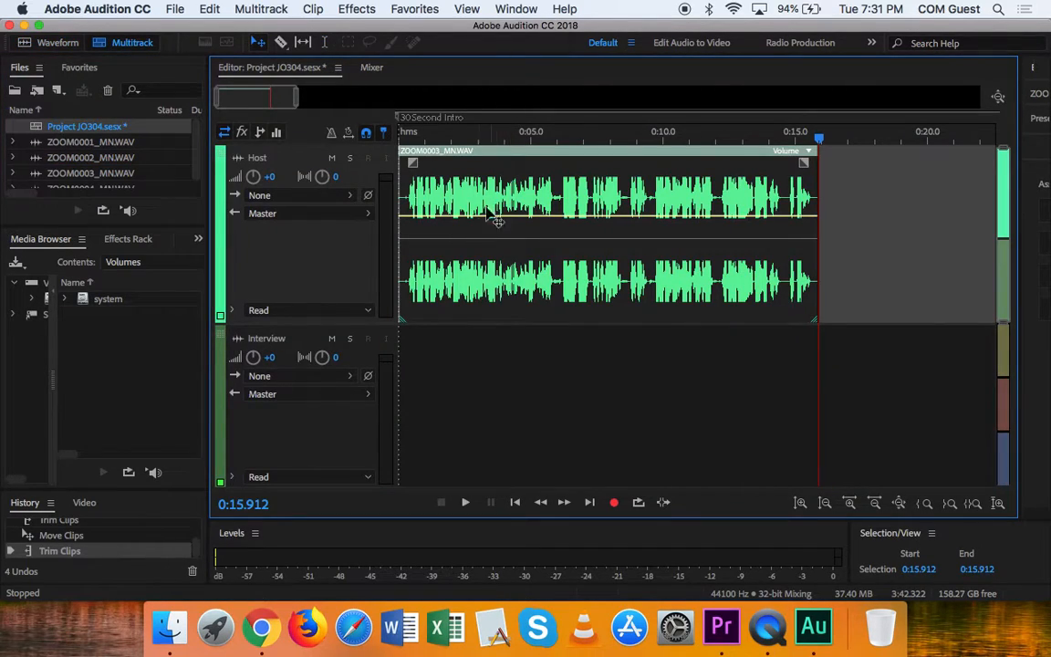
scroll(448, 203, up, 2)
scroll(447, 203, up, 1)
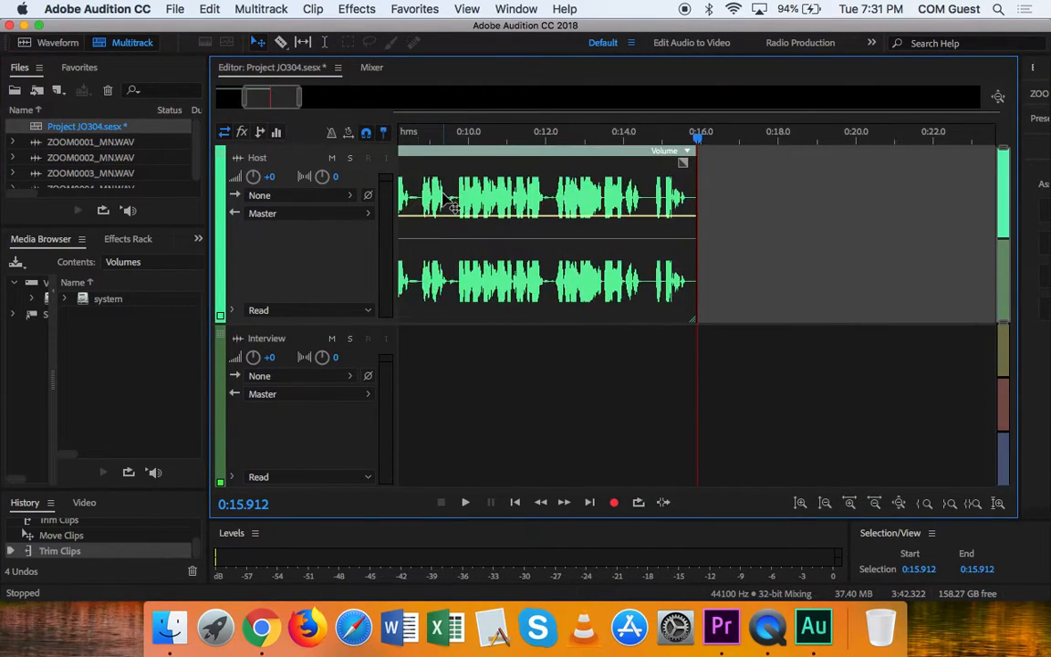
drag(256, 97, 230, 98)
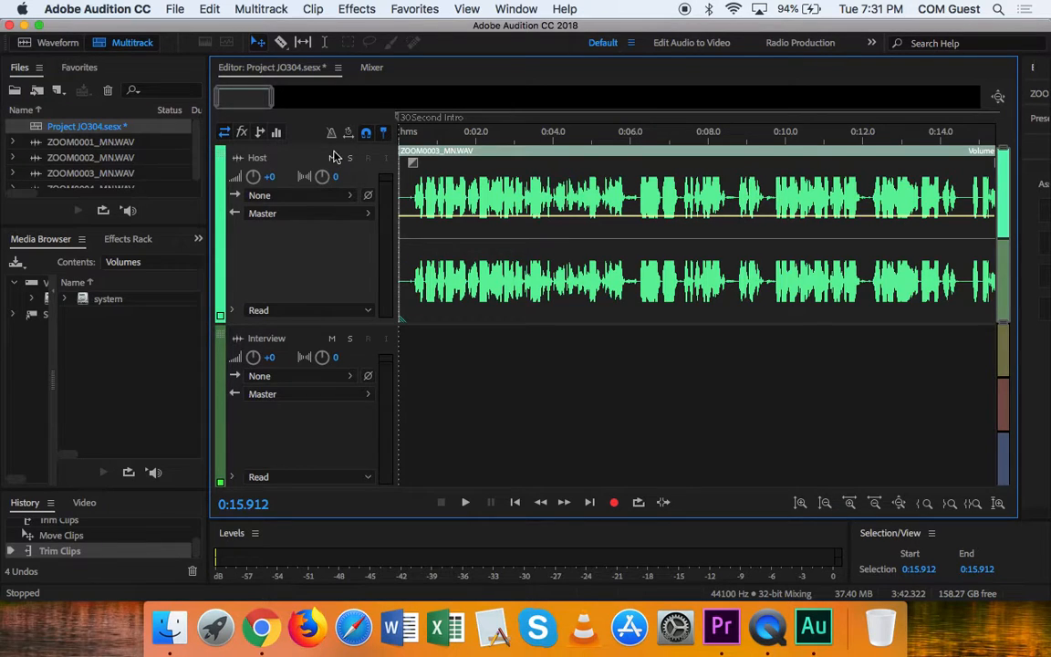
Reopen ZOOM0002_MN.WAV in the waveform editor and play several passages up to about 0:36 to find where the usable speech starts.
click(103, 159)
double_click(103, 159)
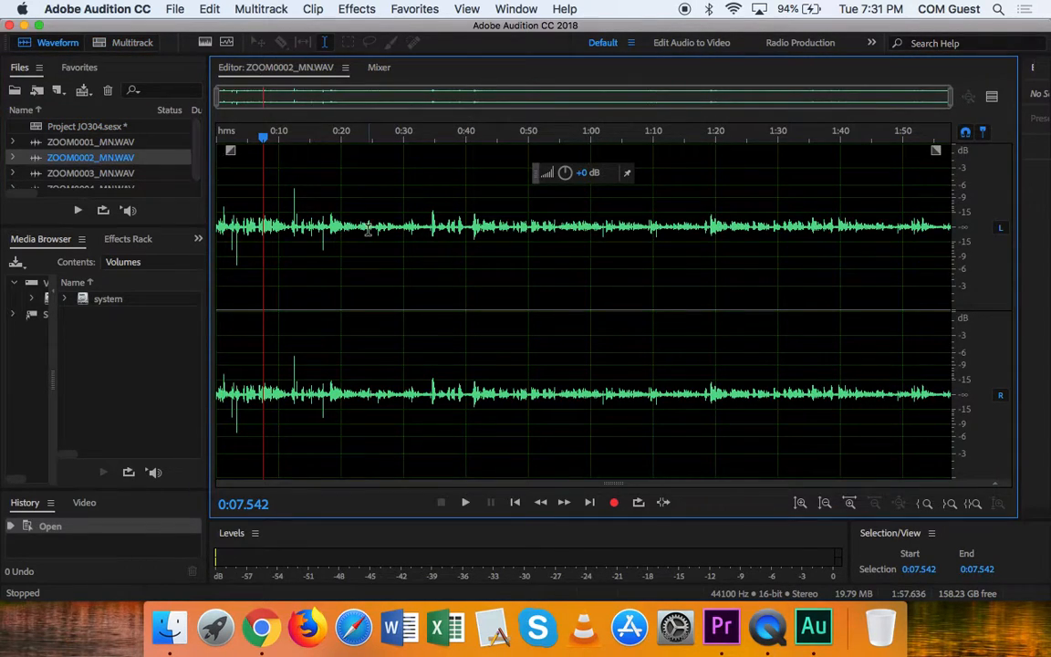
key(space)
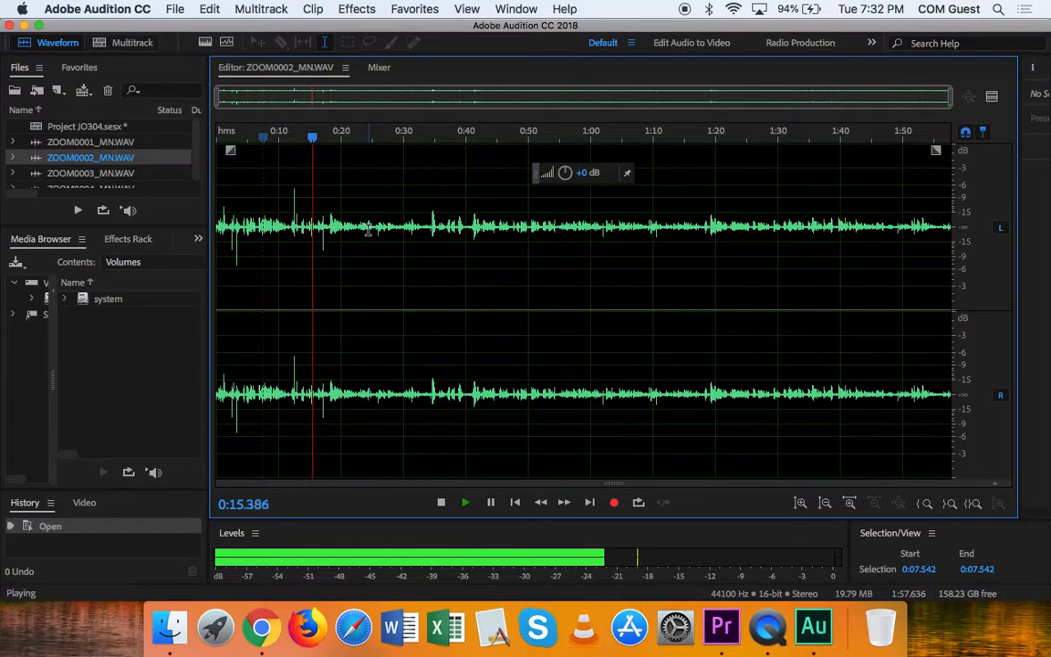
key(space)
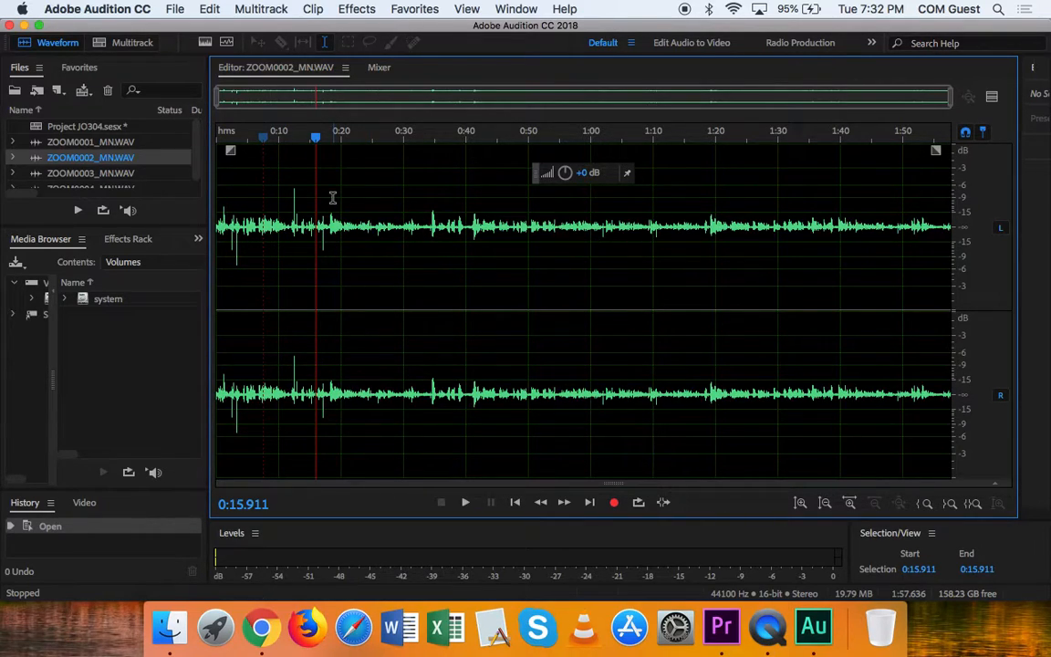
key(space)
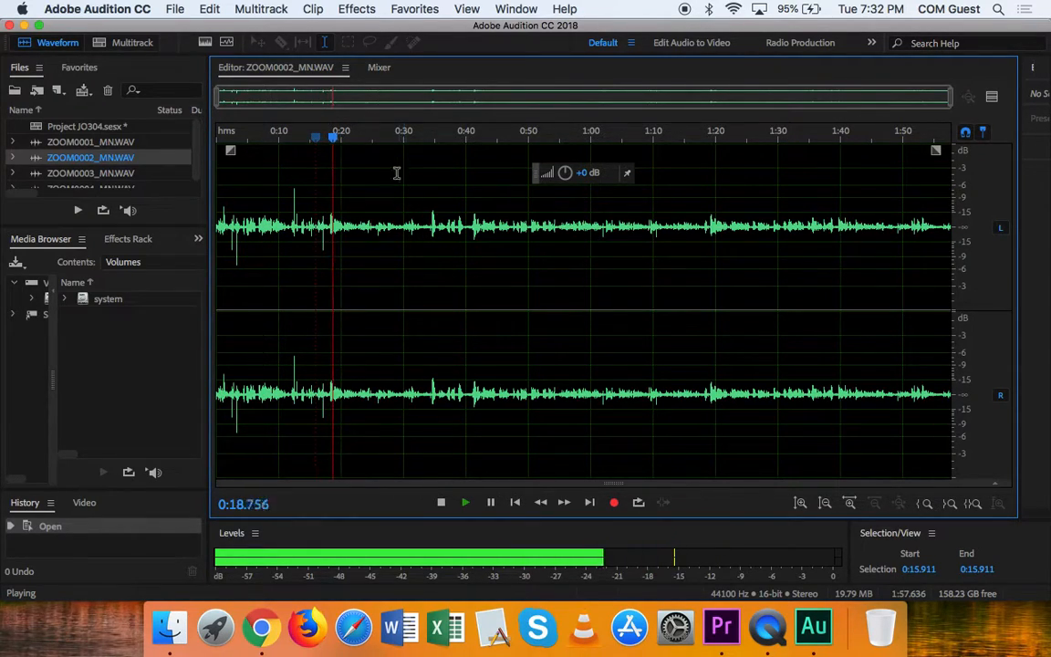
drag(380, 138, 395, 139)
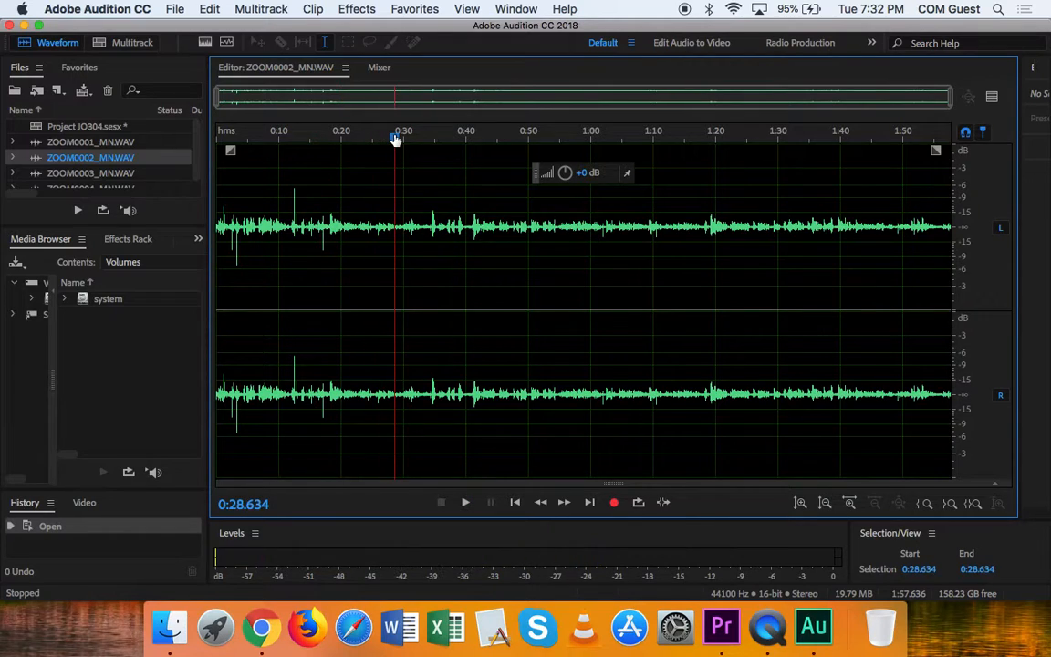
key(space)
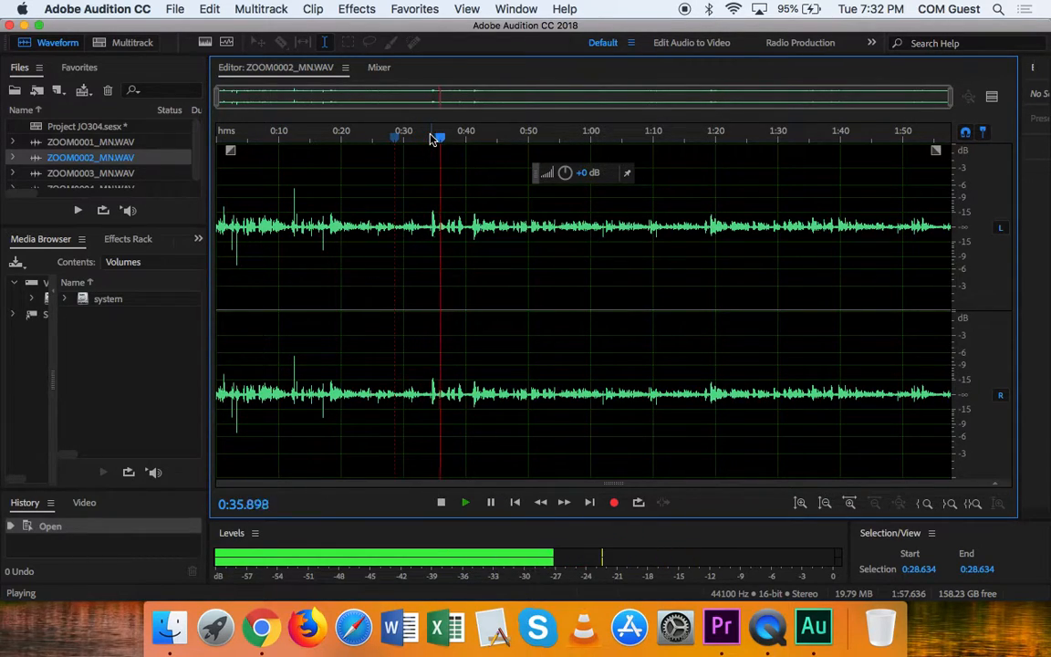
key(space)
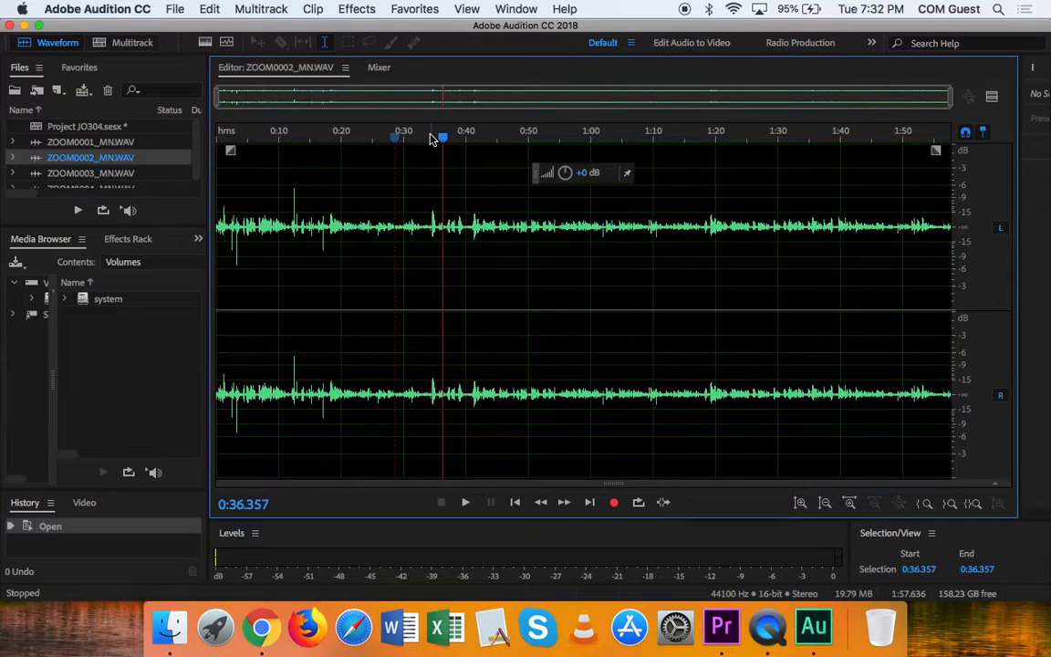
Delete the first 32 seconds or so of audio from ZOOM0002_MN.WAV.
drag(432, 138, 132, 226)
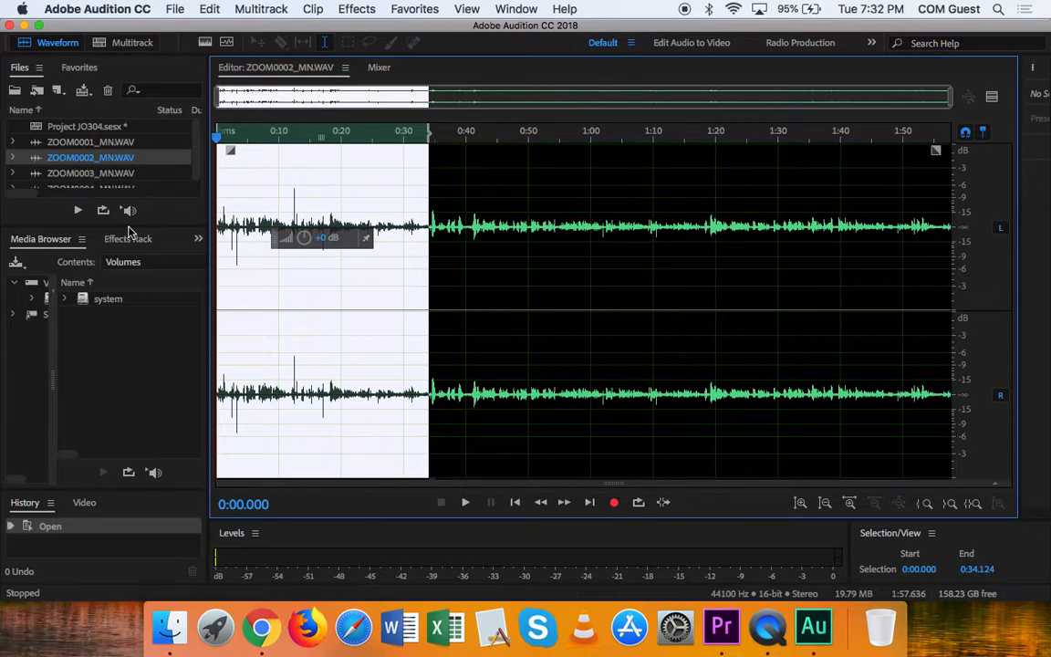
click(264, 181)
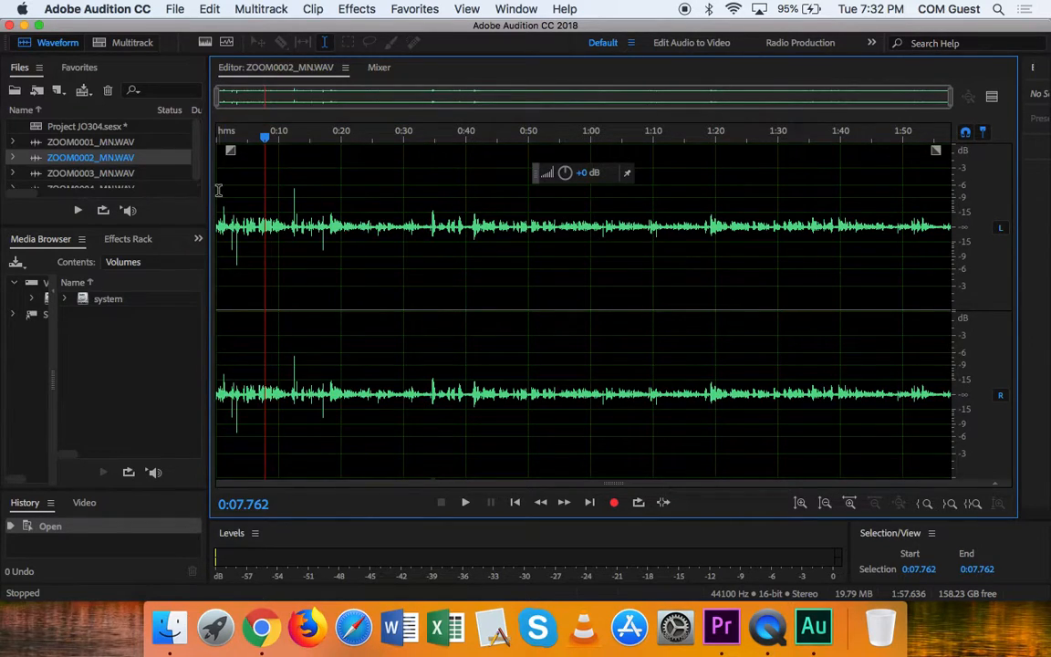
drag(219, 190, 415, 202)
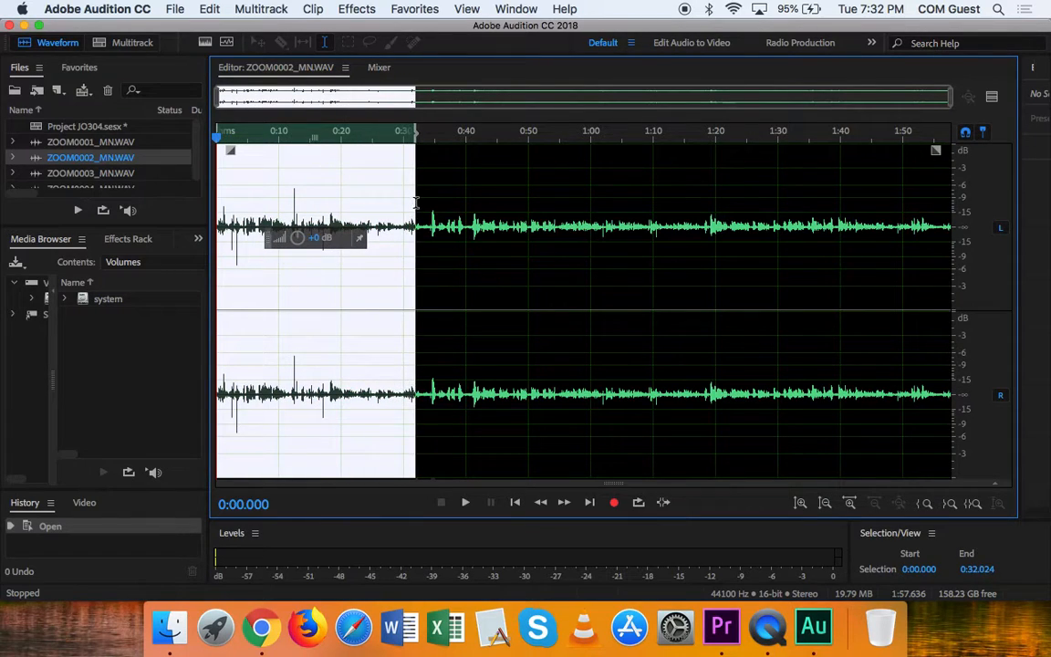
key(Delete)
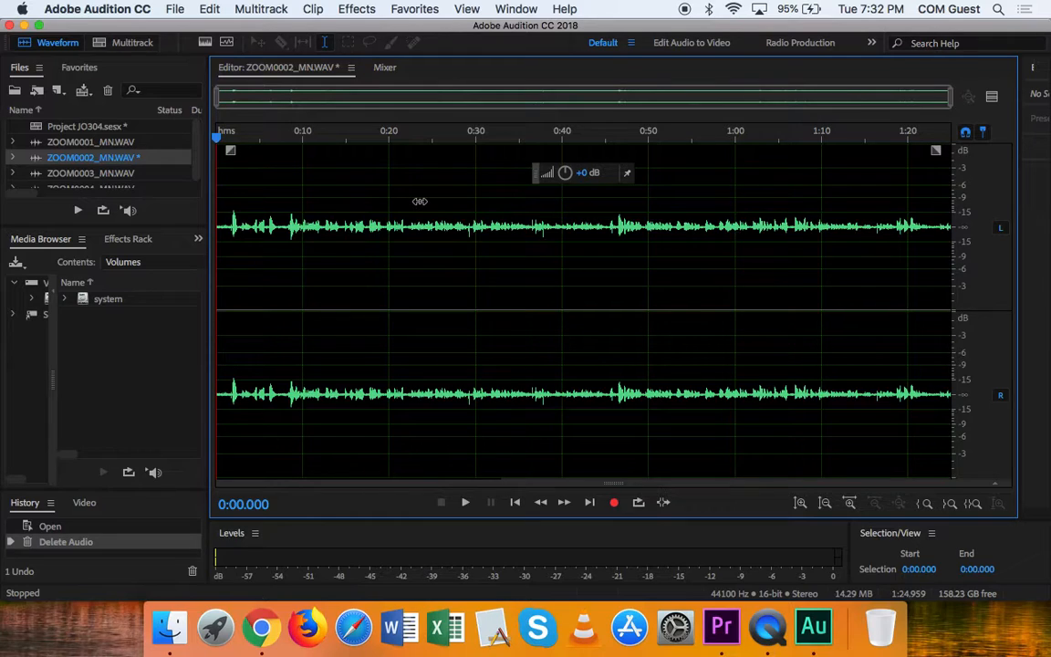
Play the shortened ZOOM0002_MN.WAV from its start to about 0:22 to check the new opening.
key(space)
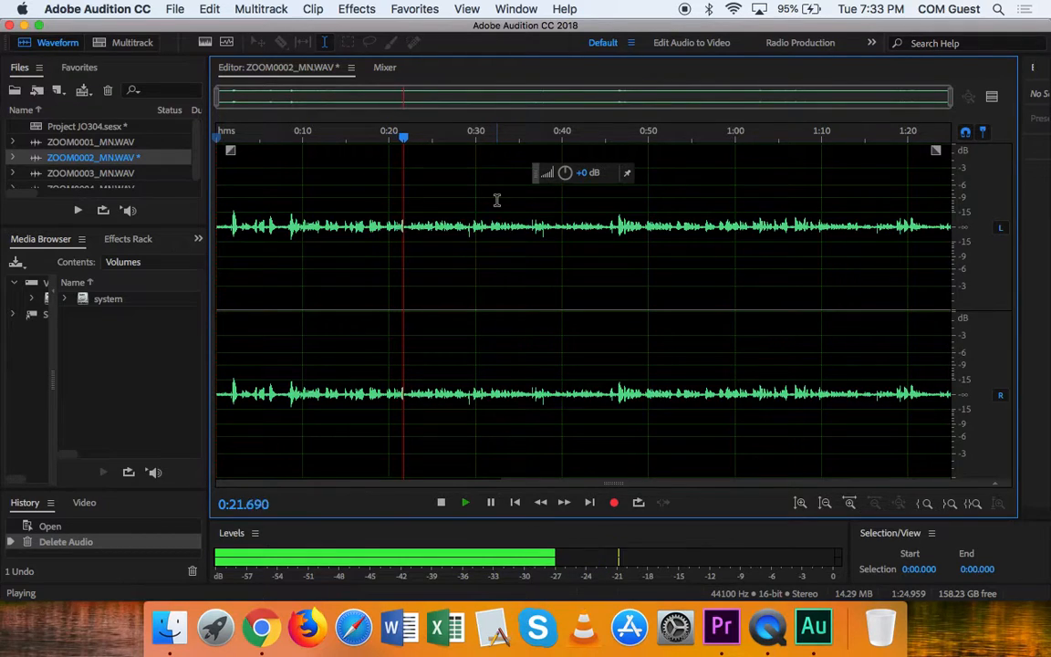
key(space)
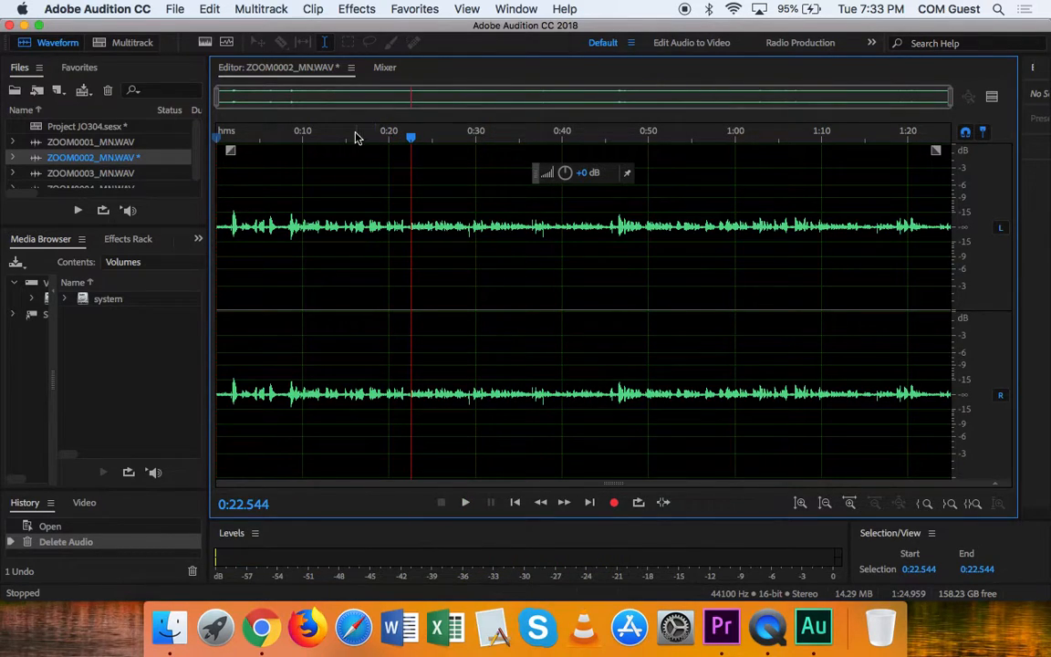
Return to the Project JO304.sesx session and place ZOOM0002_MN.WAV on the Interview track, starting where the Host clip ends.
click(100, 130)
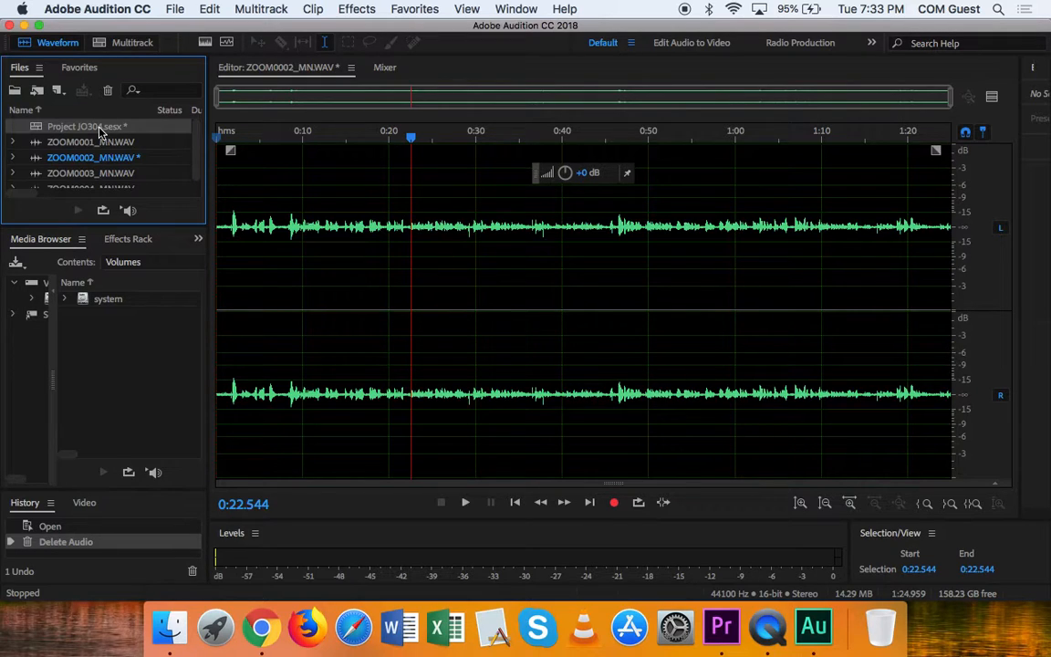
double_click(99, 131)
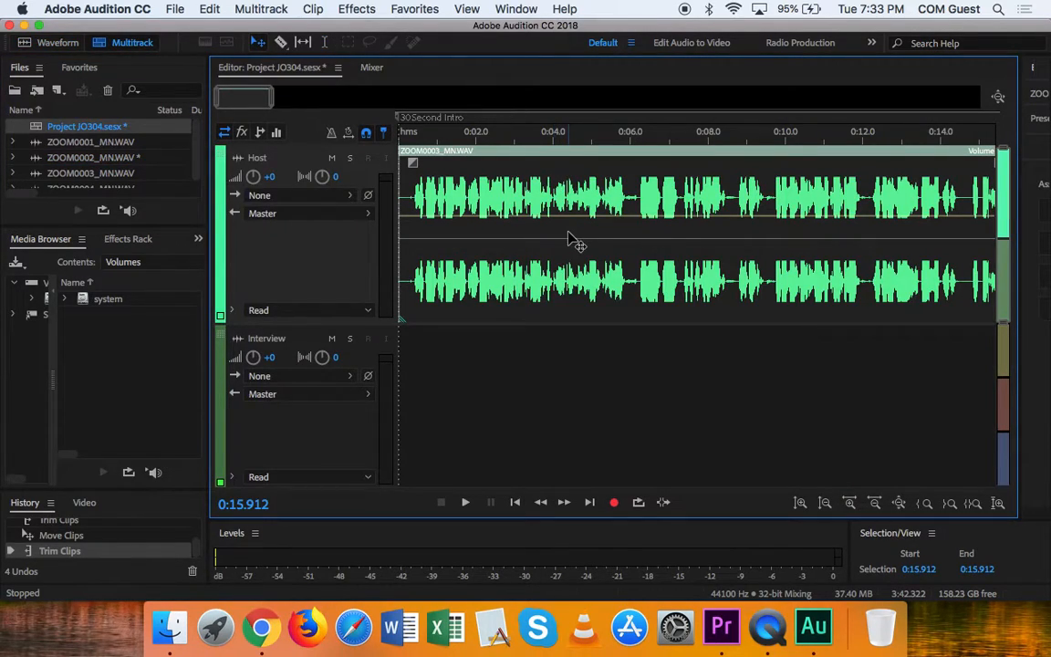
scroll(570, 239, down, 2)
scroll(570, 239, down, 2)
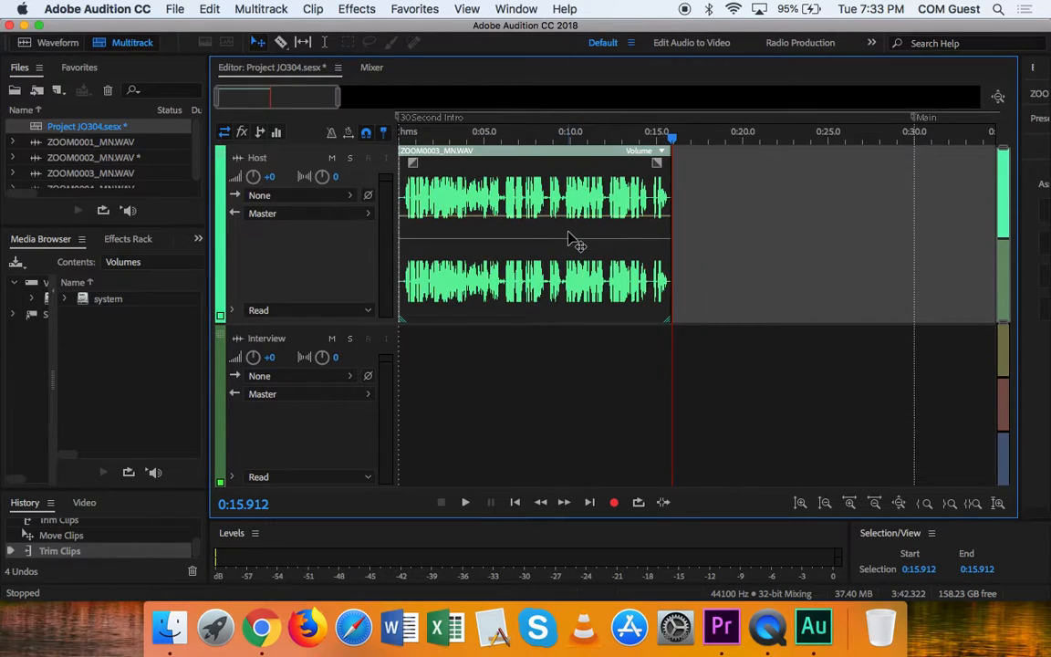
scroll(570, 239, down, 1)
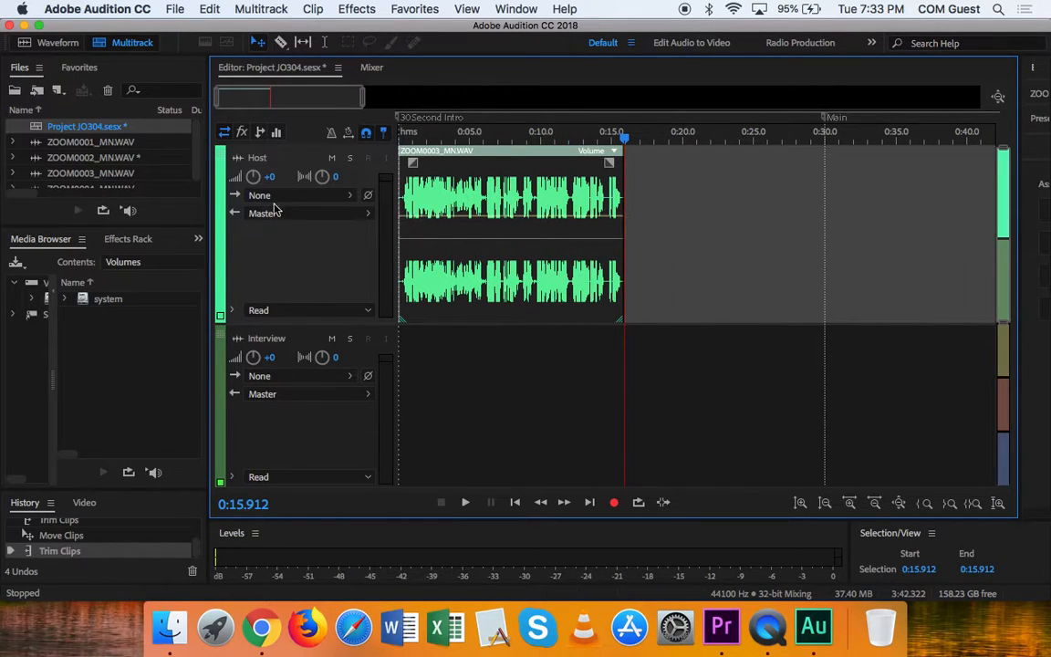
drag(34, 161, 628, 369)
Play the session from about 0:12.5 to check the transition from the Host clip to the Interview clip.
click(577, 137)
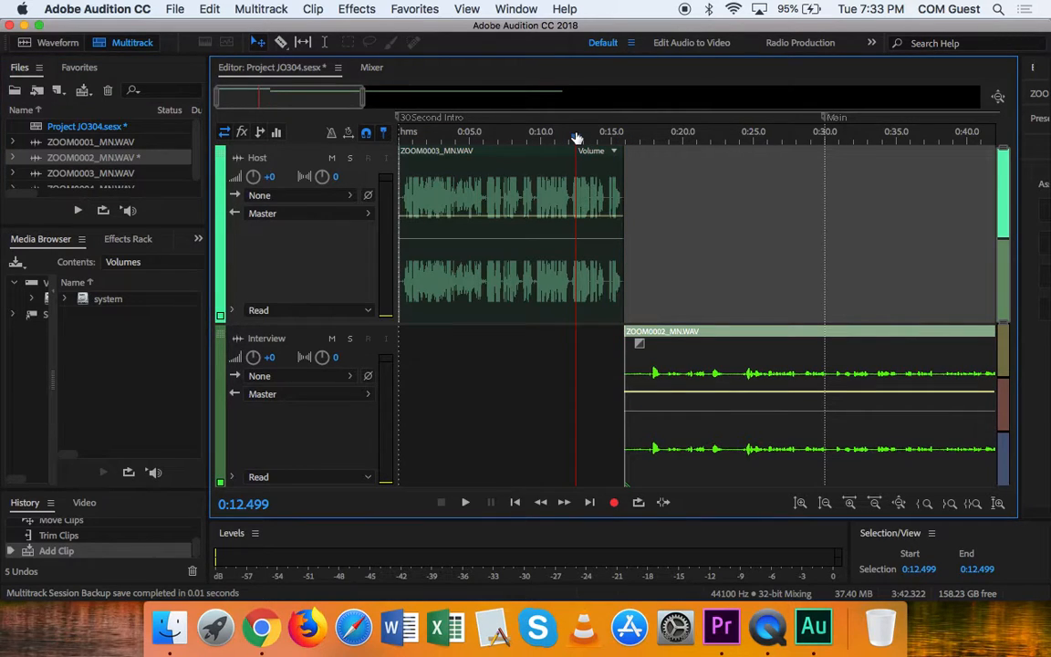
key(space)
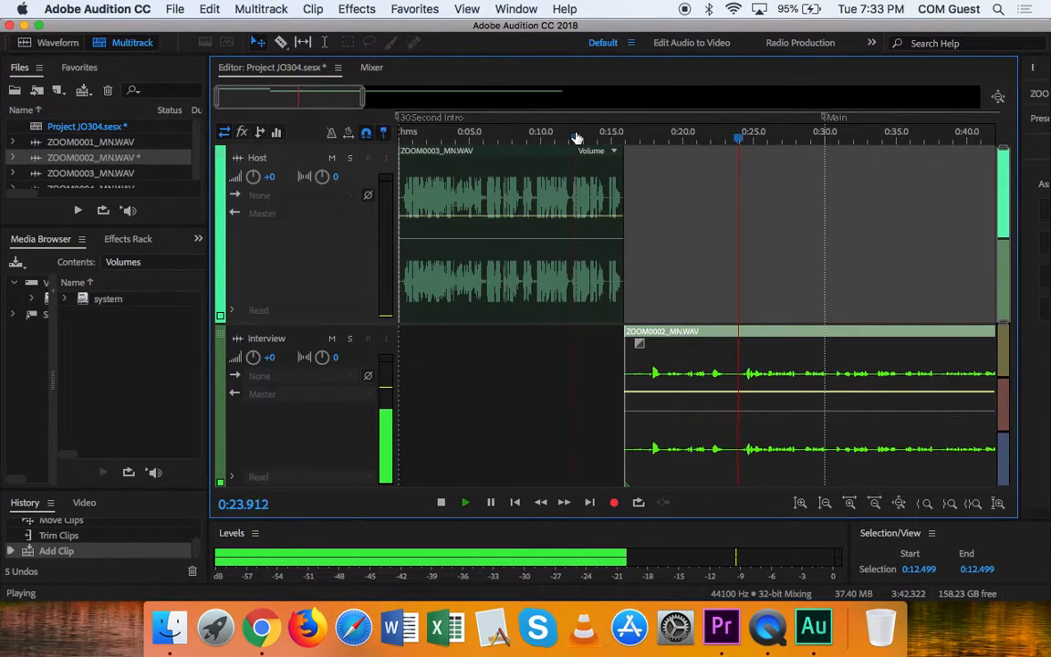
key(space)
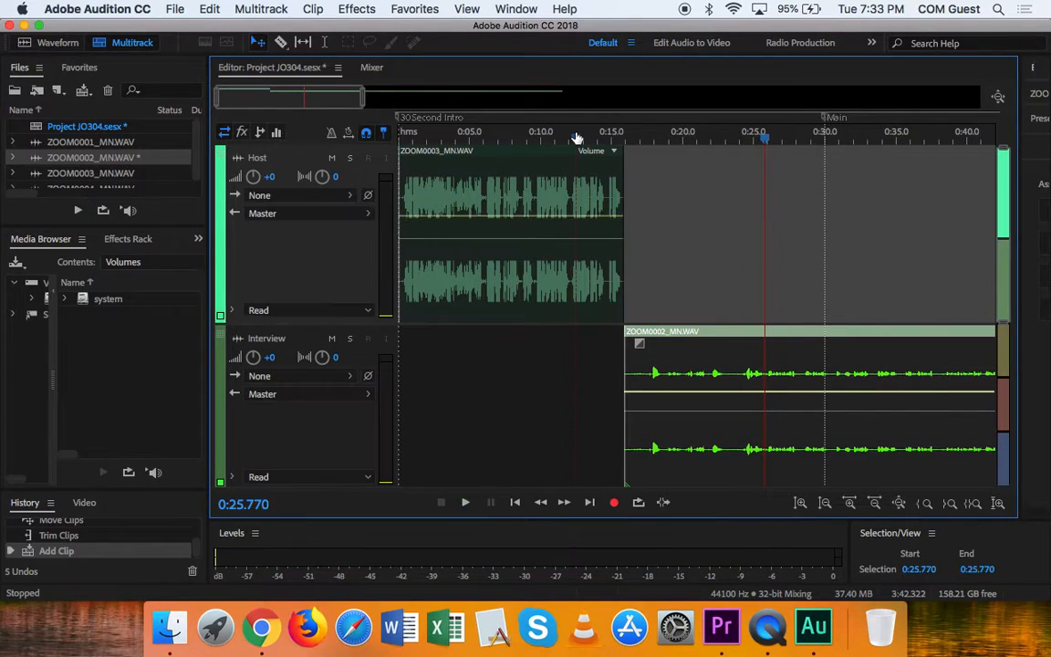
Play on through the Interview clip from about 0:26 and stop near 0:38 to locate its end point.
scroll(577, 137, down, 6)
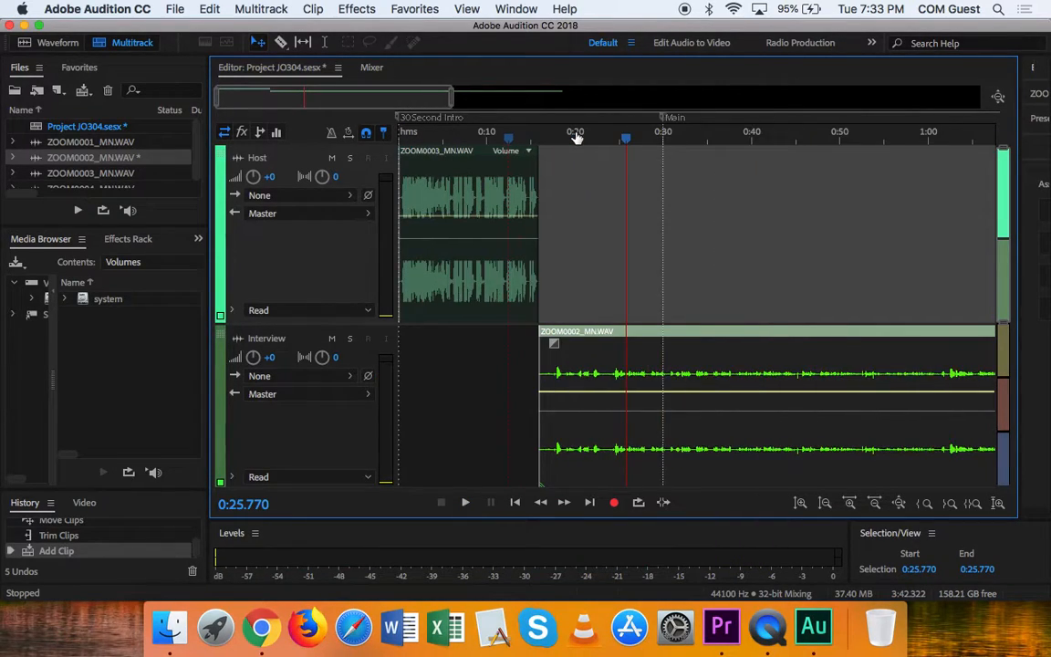
scroll(576, 137, down, 3)
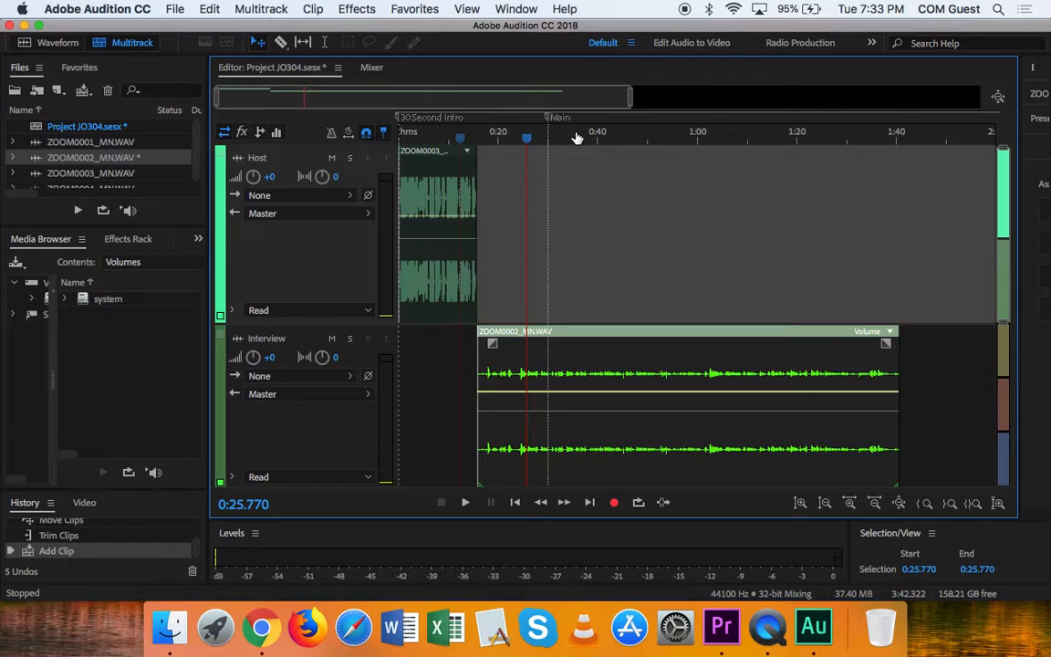
key(space)
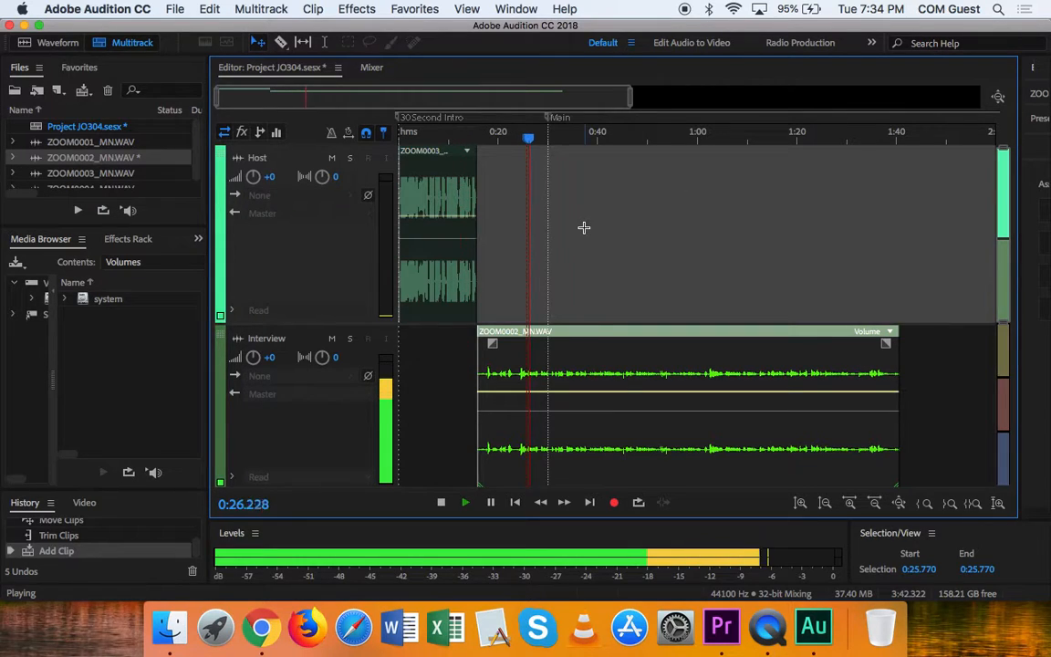
key(XF86AudioRaiseVolume)
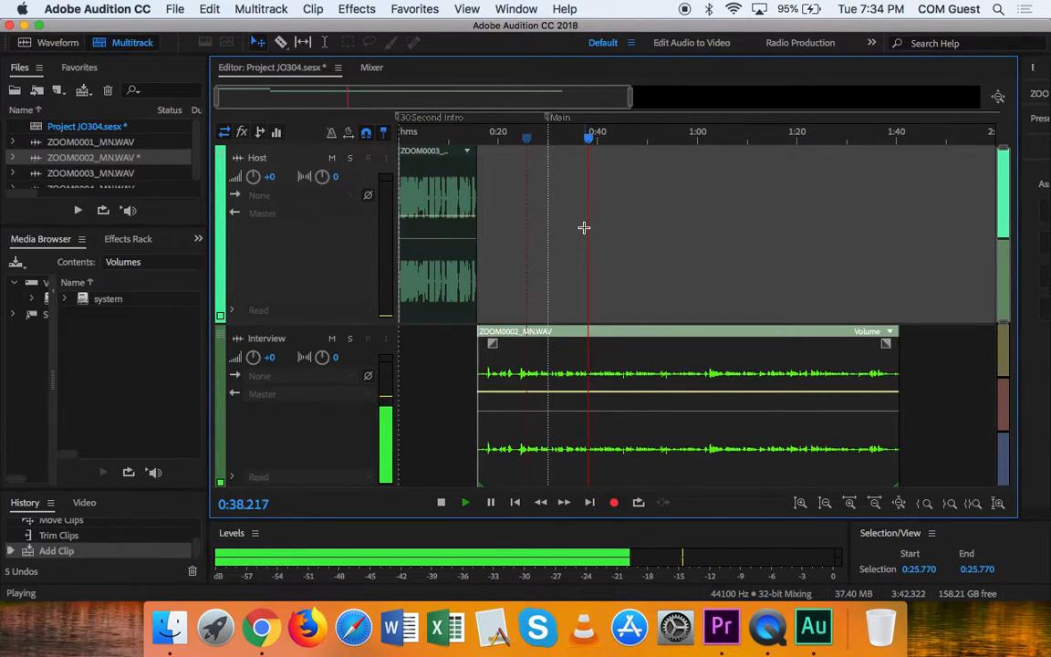
key(space)
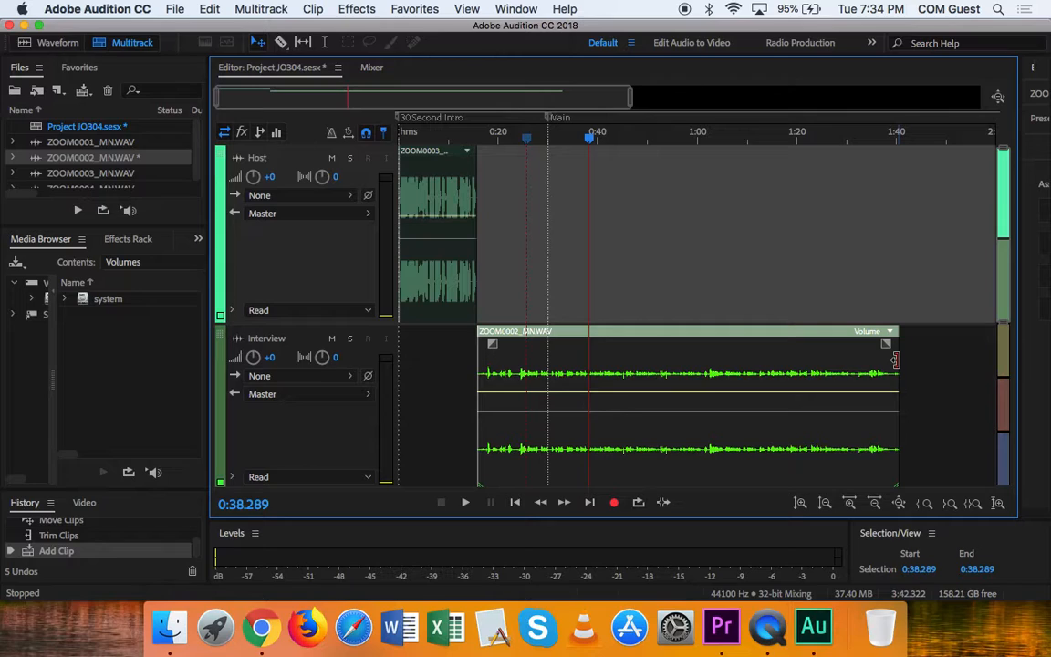
Trim the end of the Interview clip back to the playhead at about 0:38, and leave the clip selected.
drag(895, 360, 585, 367)
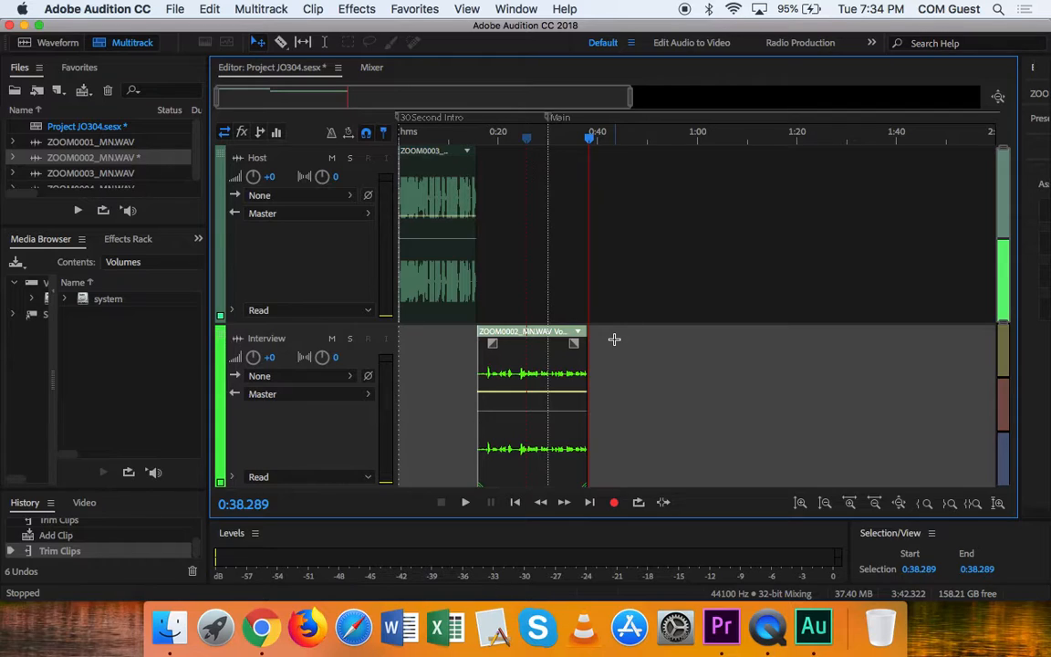
click(670, 372)
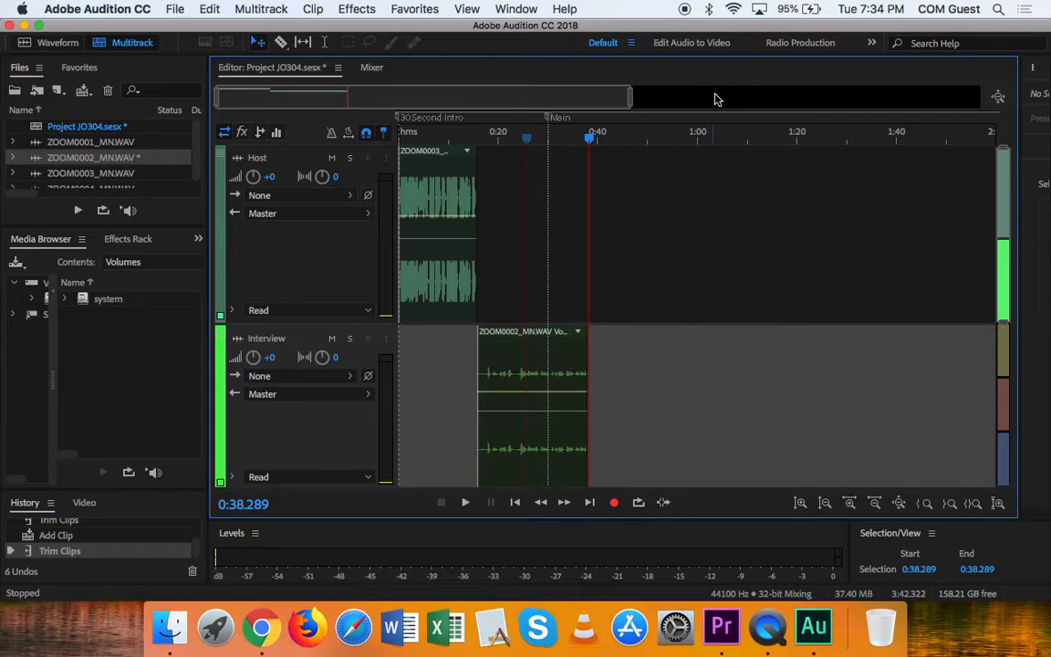
click(523, 369)
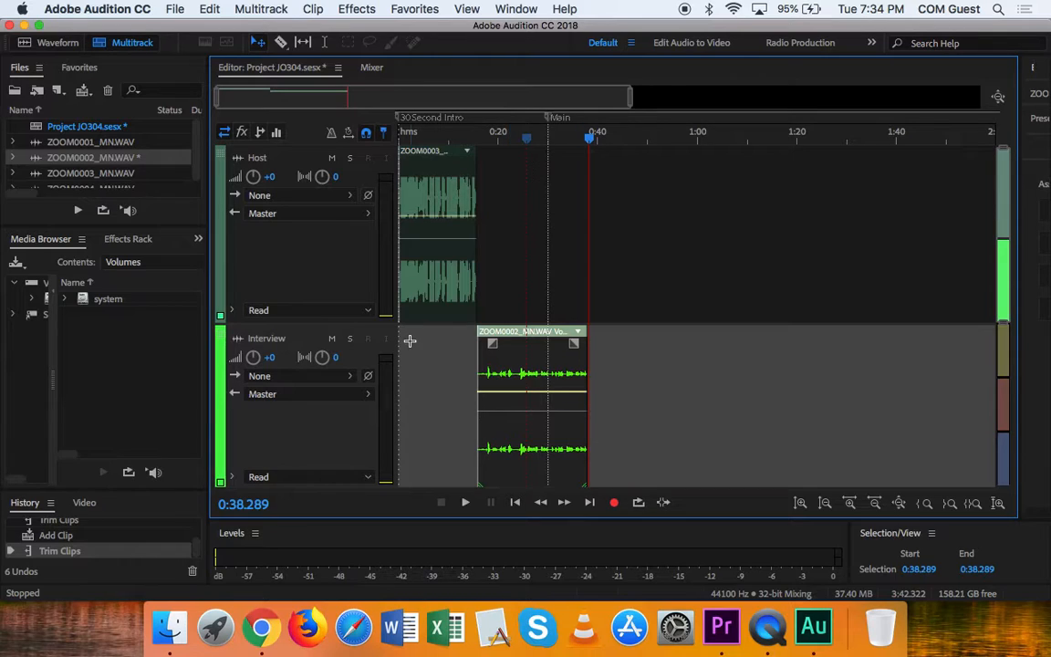
Open the Interview clip's source audio, amplify the whole ZOOM0002_MN.WAV recording, and play it from about 0:16.2 to check the level.
double_click(516, 367)
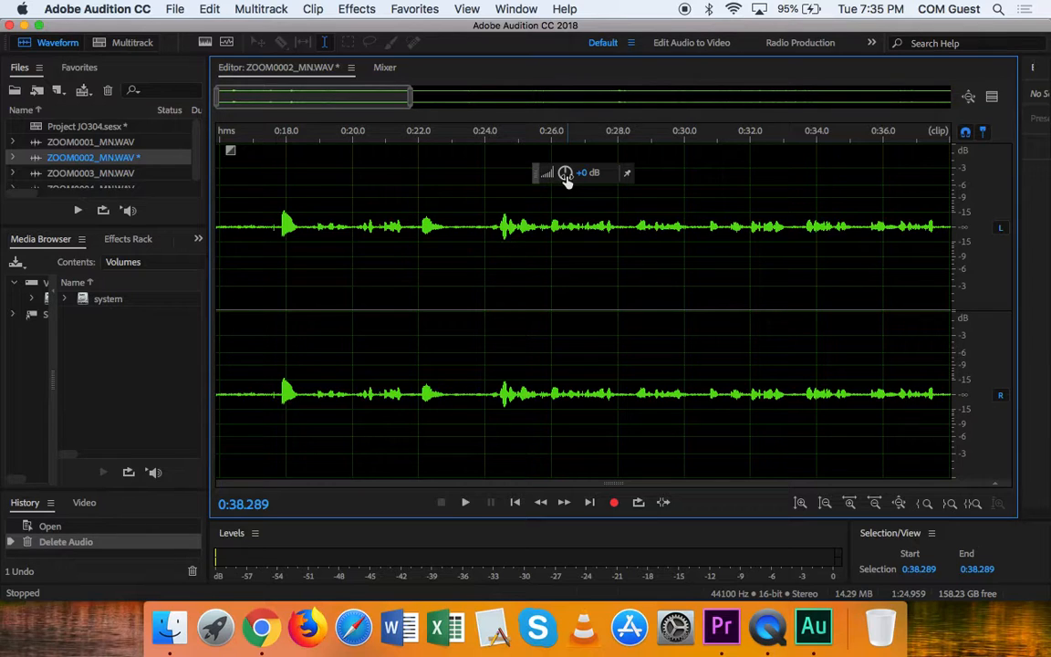
drag(565, 176, 591, 181)
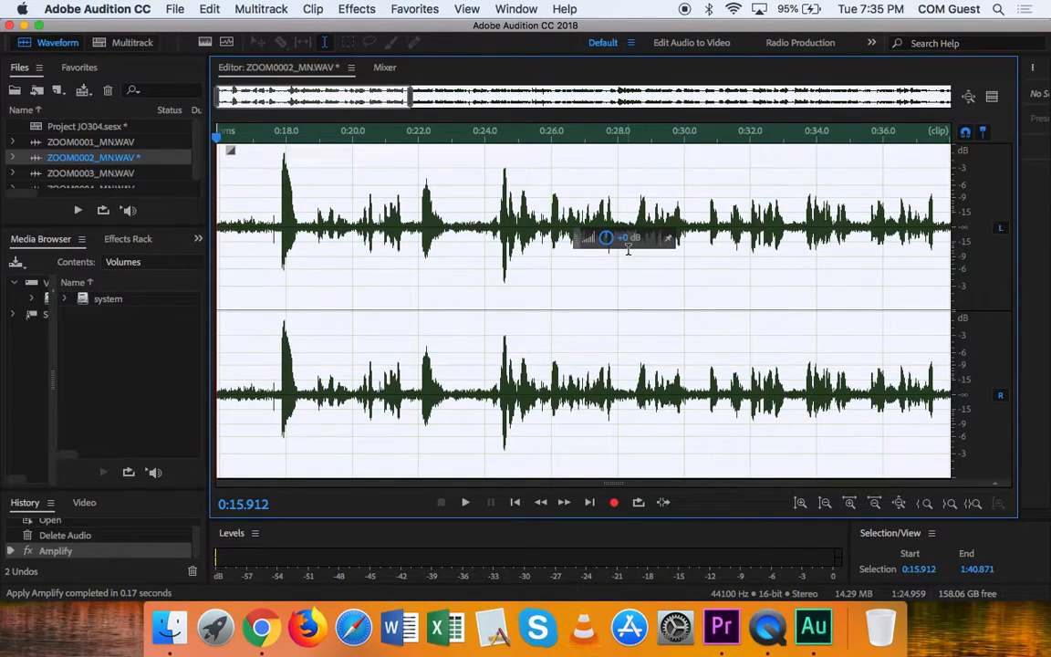
click(225, 210)
key(space)
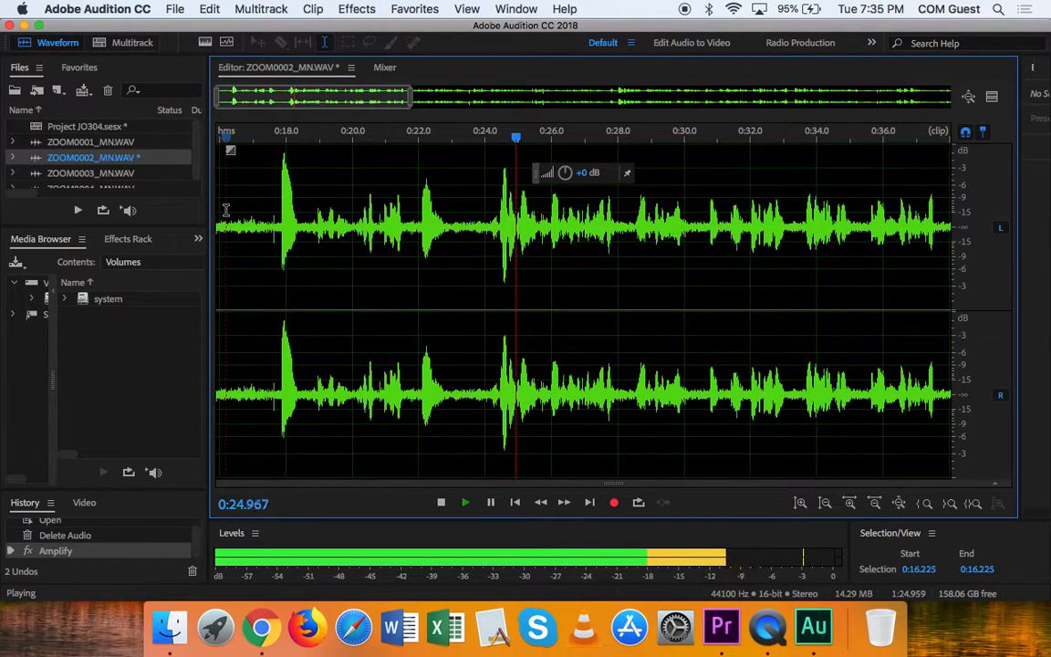
key(space)
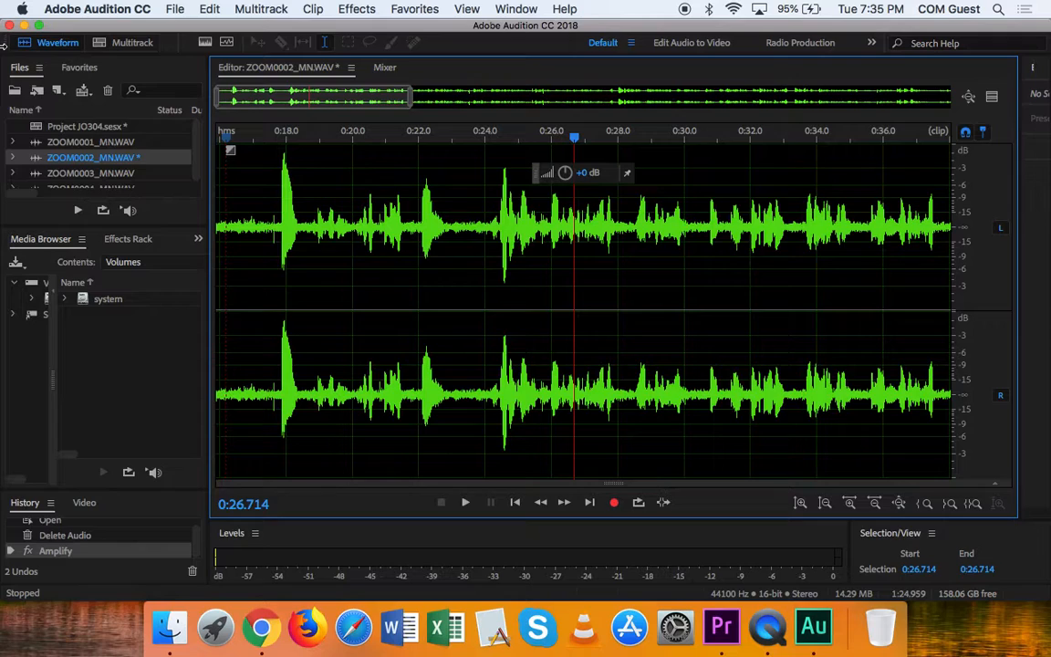
Back in the multitrack session, trim the Interview clip's start to about 0:17.6 and move the clip back against the Host clip's end.
double_click(107, 131)
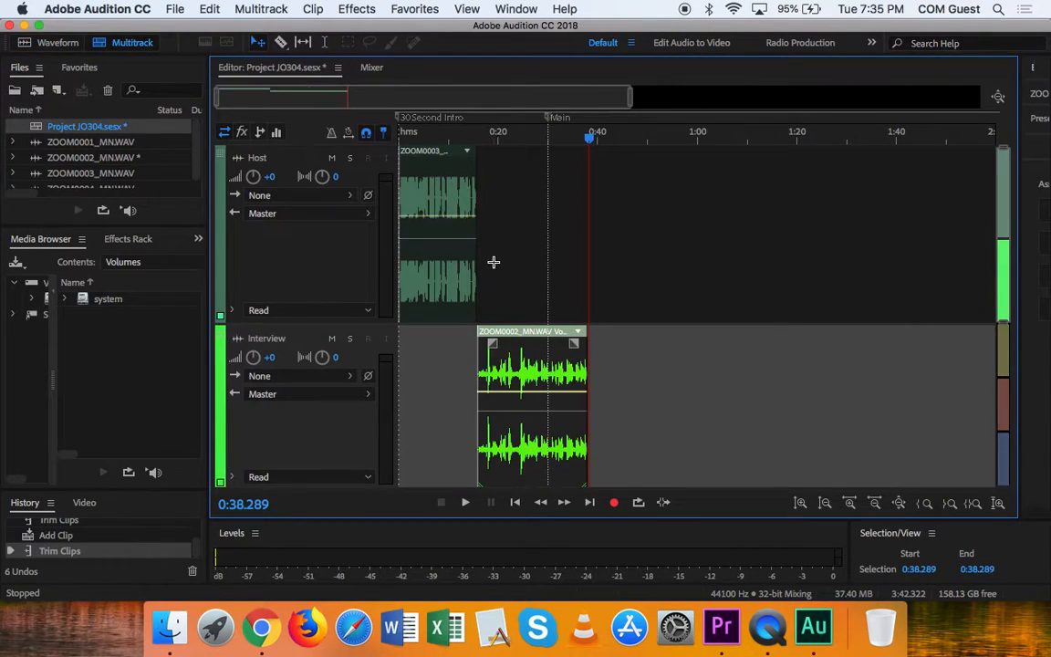
click(494, 134)
key(equal)
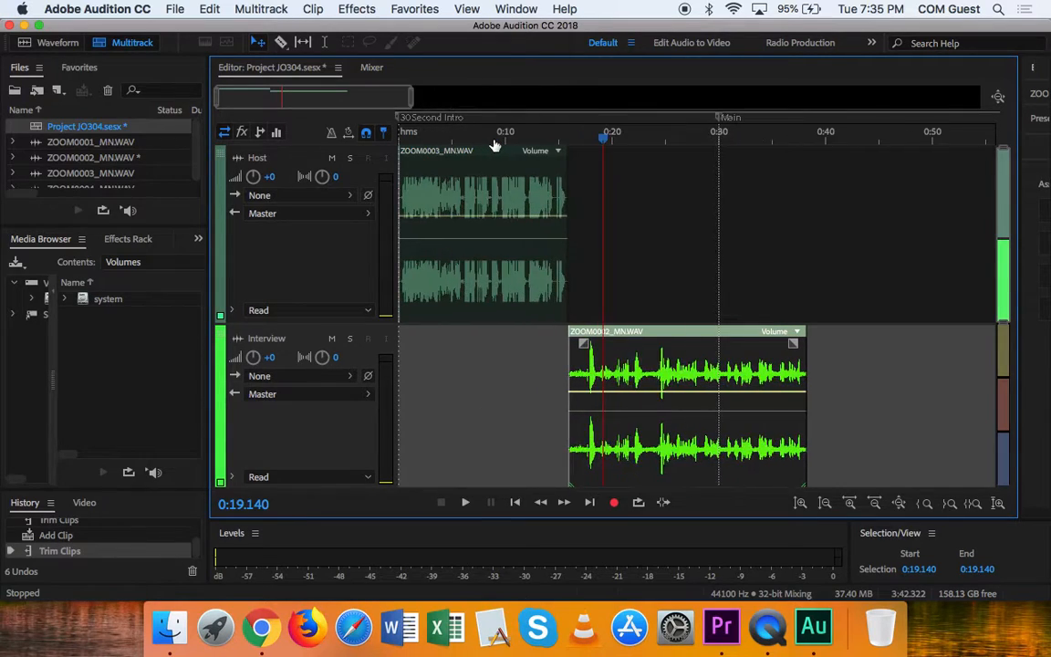
click(587, 136)
key(space)
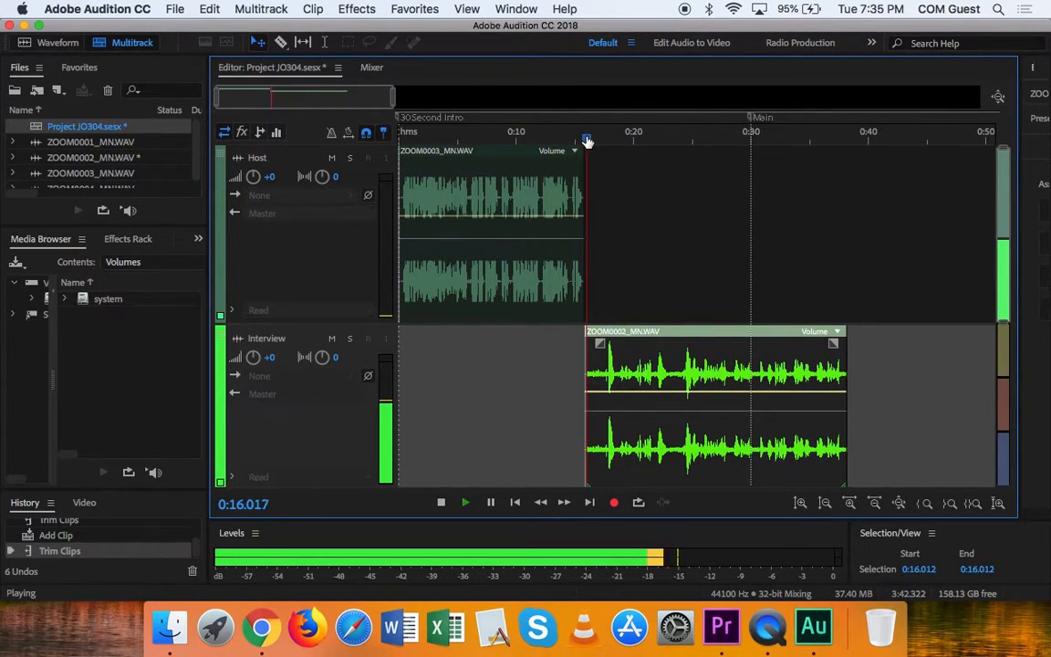
key(space)
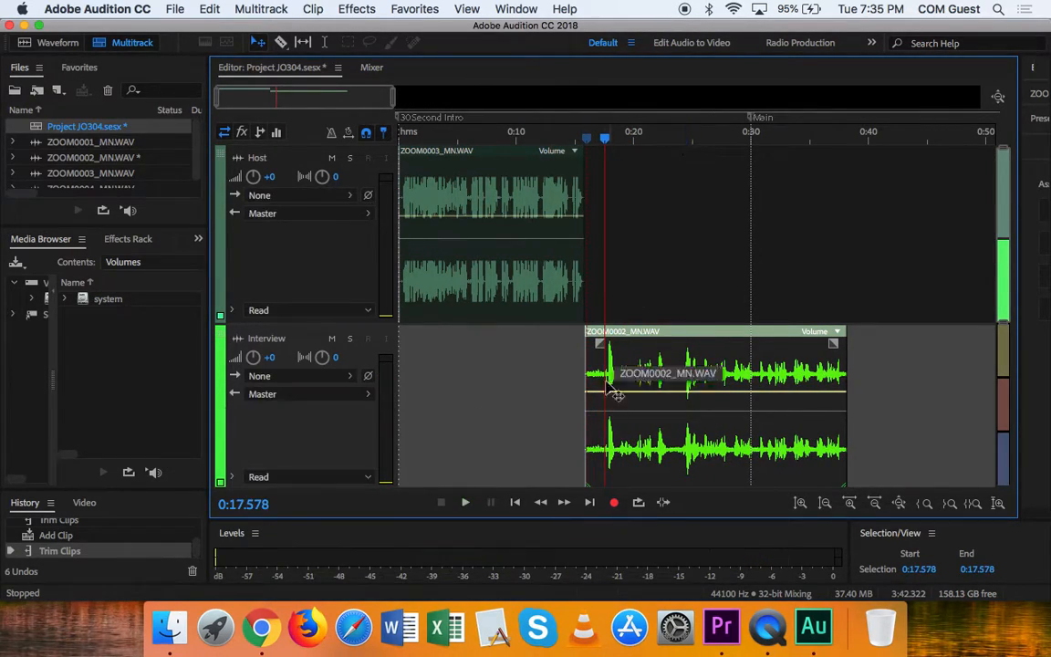
key(alt+bracketleft)
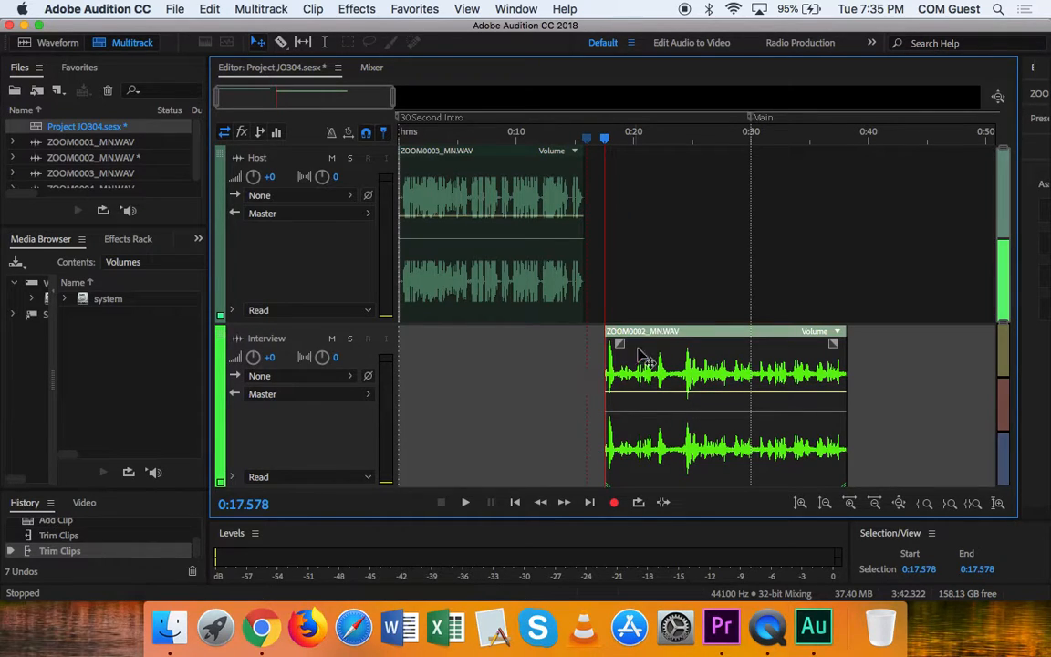
drag(667, 347, 648, 345)
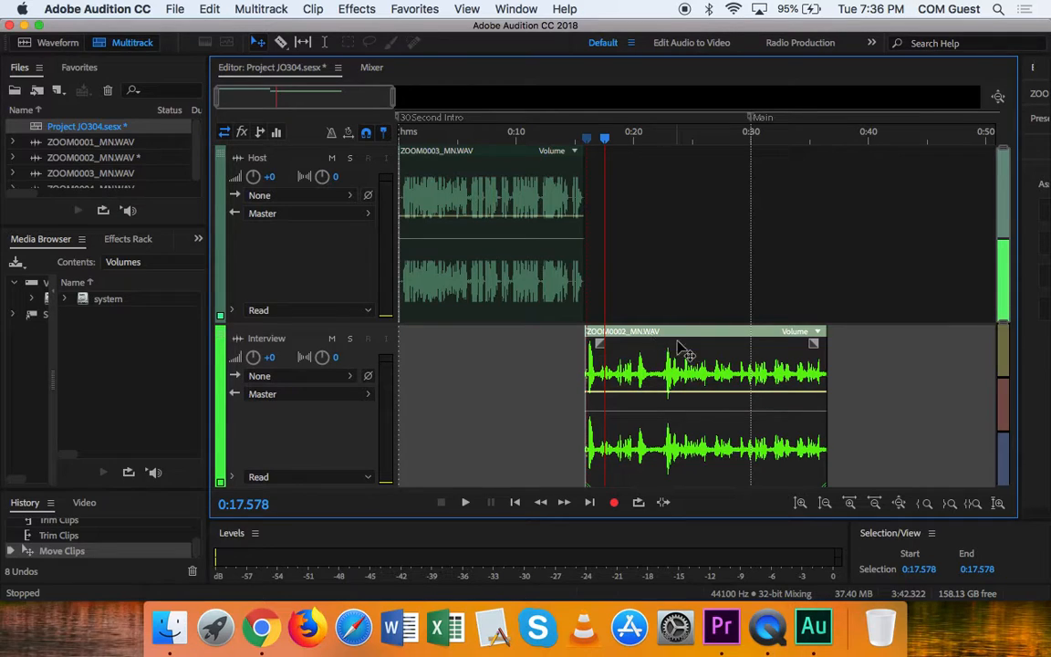
Try a short gap between the Host and Interview clips, playing the transition from about 0:13.6, and close the gap again.
click(699, 288)
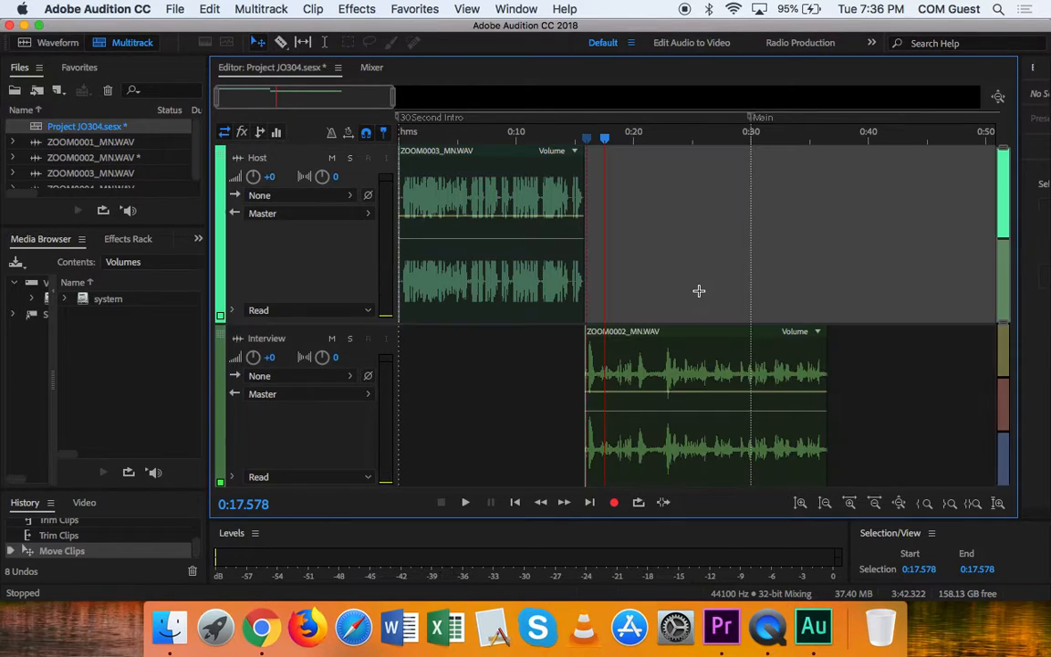
click(699, 339)
click(528, 135)
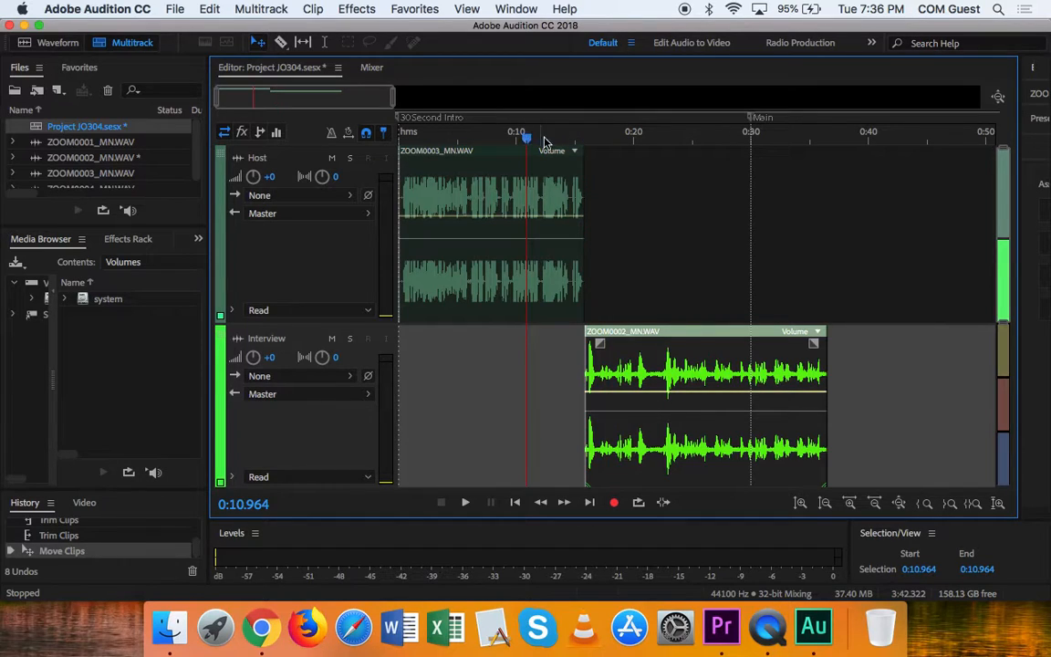
drag(697, 342, 700, 340)
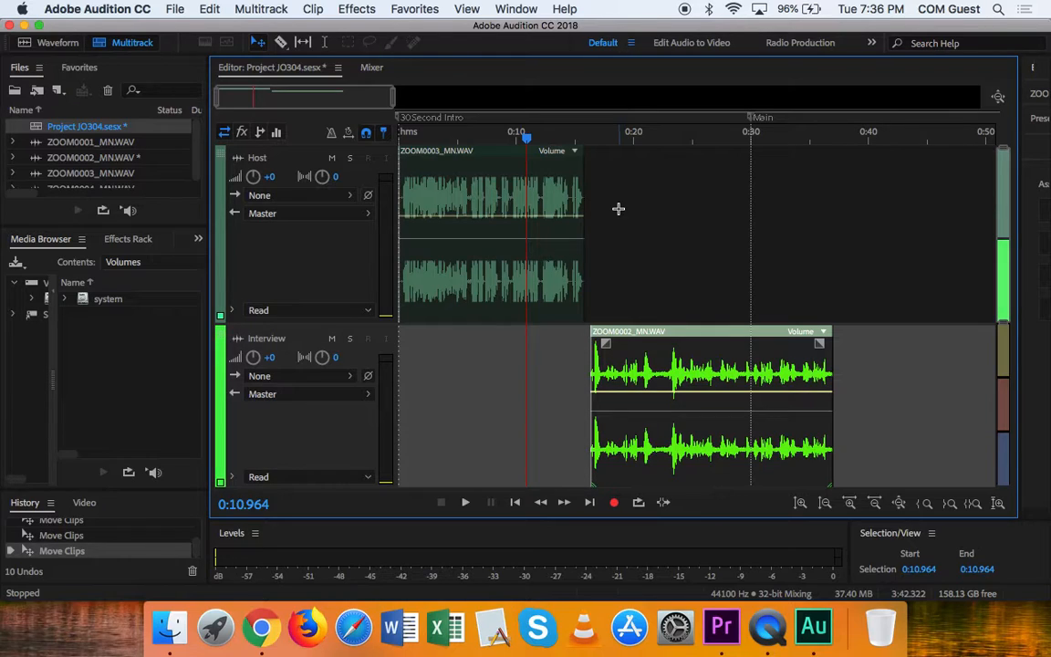
click(557, 133)
key(space)
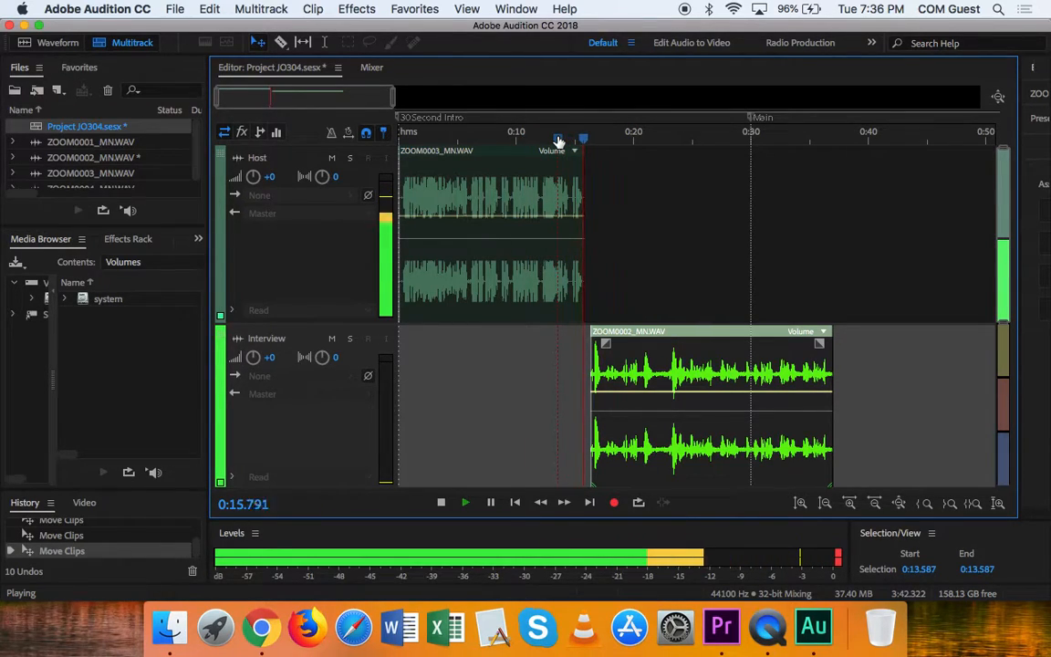
key(space)
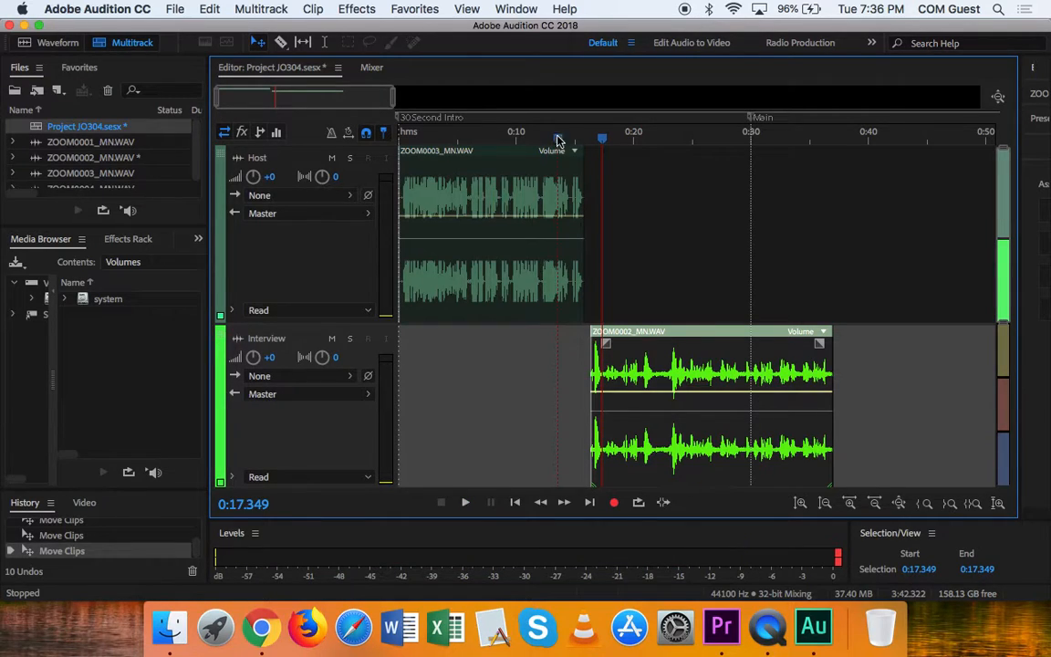
drag(717, 347, 711, 348)
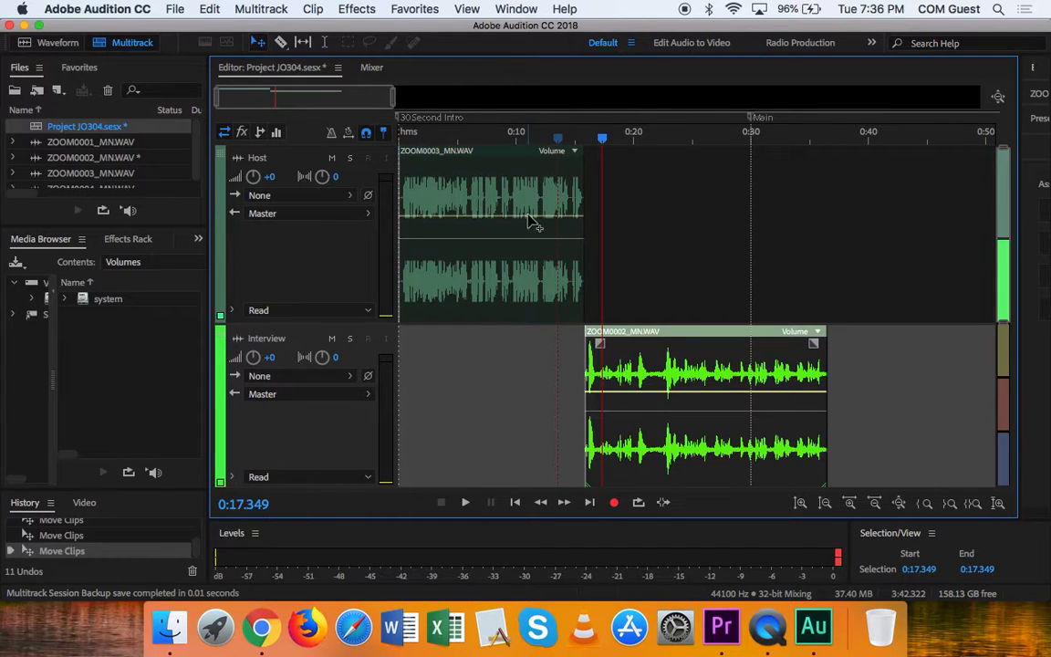
Slightly lower the volume of the Host clip's source ZOOM0003_MN.WAV and play the session from the start to compare both voices.
double_click(482, 166)
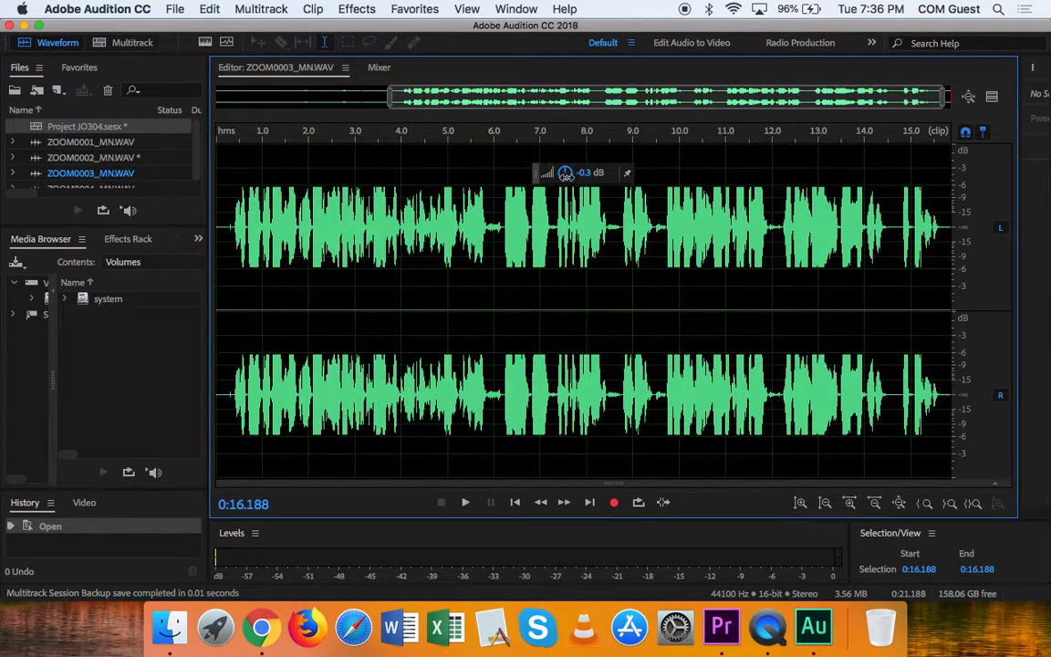
scroll(565, 175, down, 3)
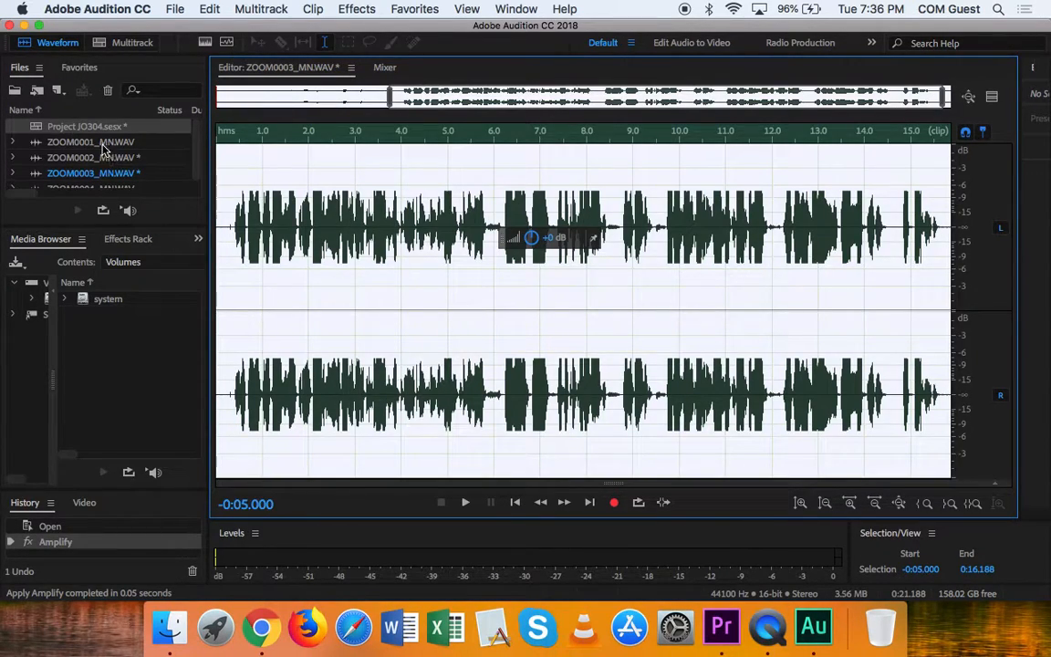
double_click(91, 127)
drag(420, 135, 367, 137)
key(space)
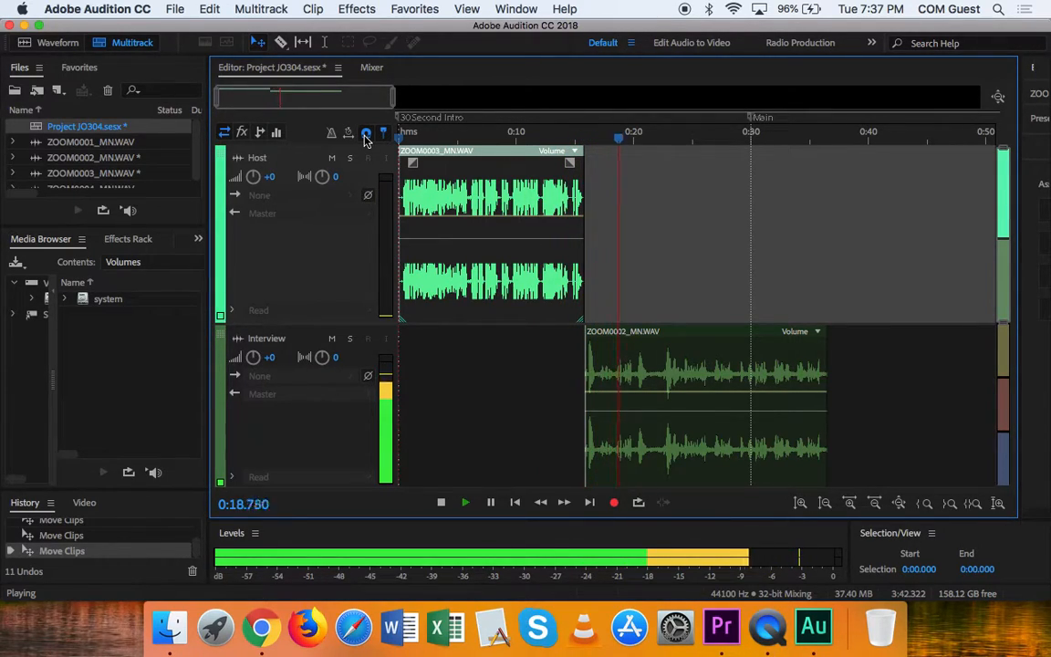
key(space)
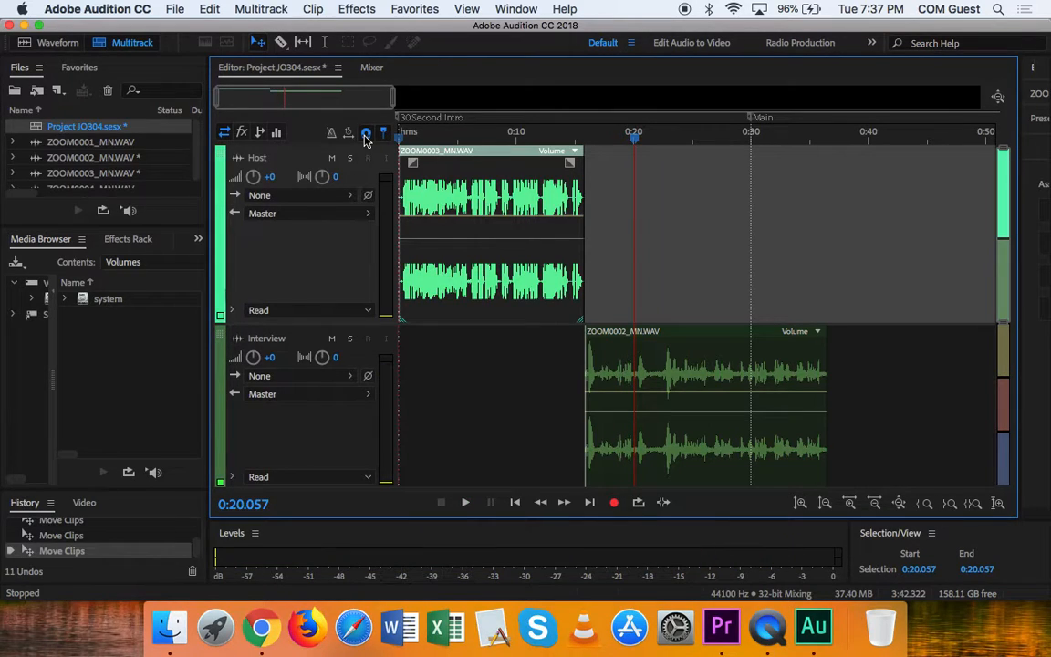
Trim the loud opening off the Interview clip at 0:17.0 and move the clip back to start where the Host clip ends.
key(=)
key(=)
key(=)
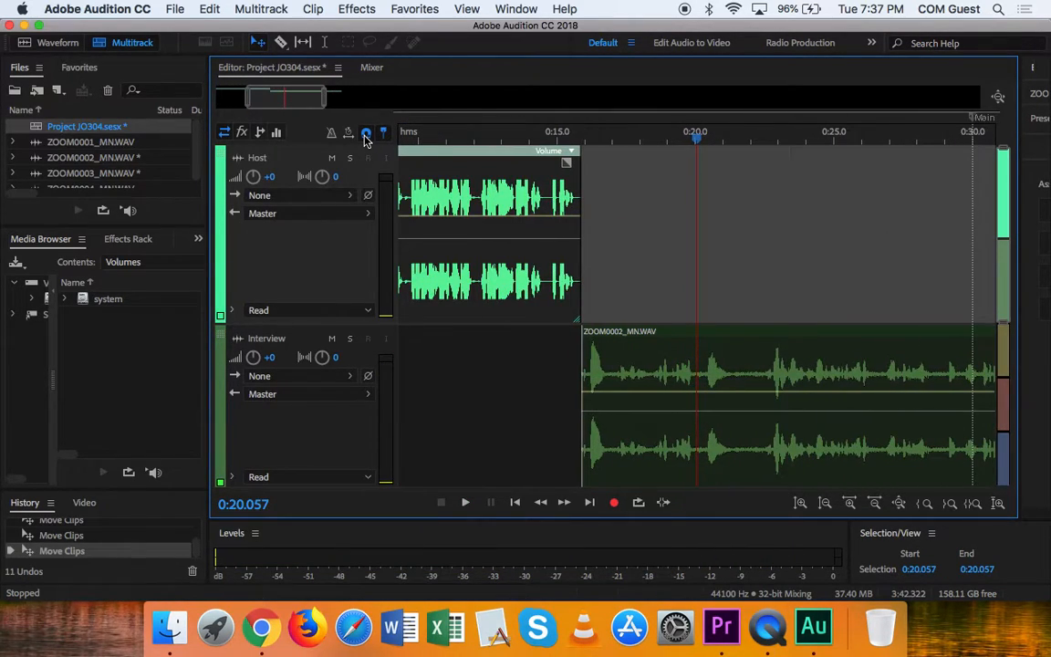
click(593, 370)
click(589, 137)
key(space)
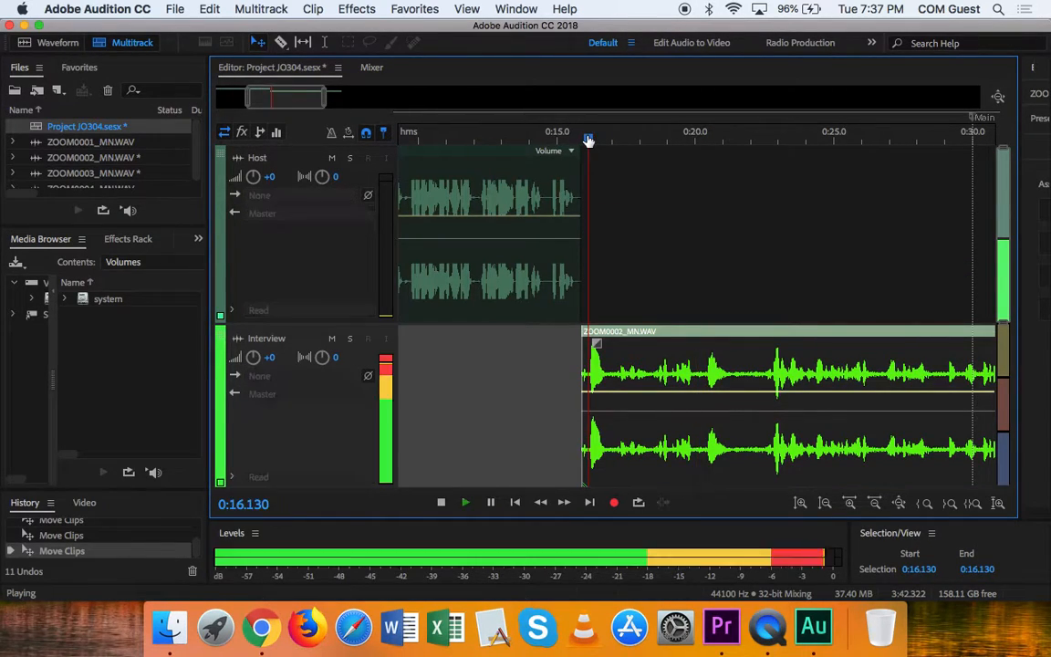
key(space)
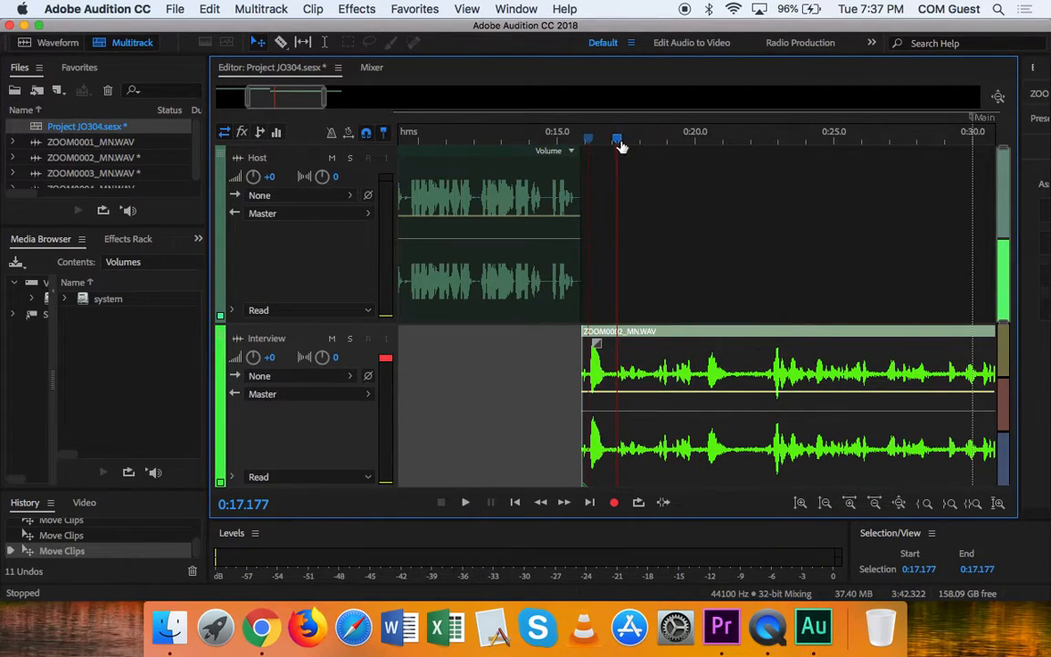
drag(620, 148, 615, 150)
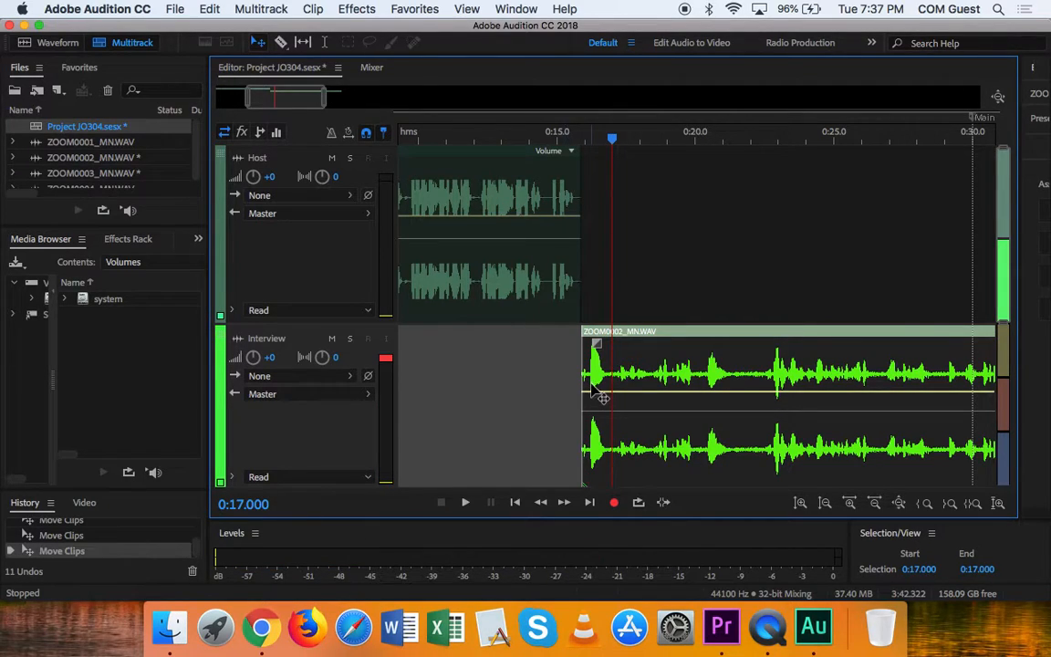
drag(595, 390, 625, 391)
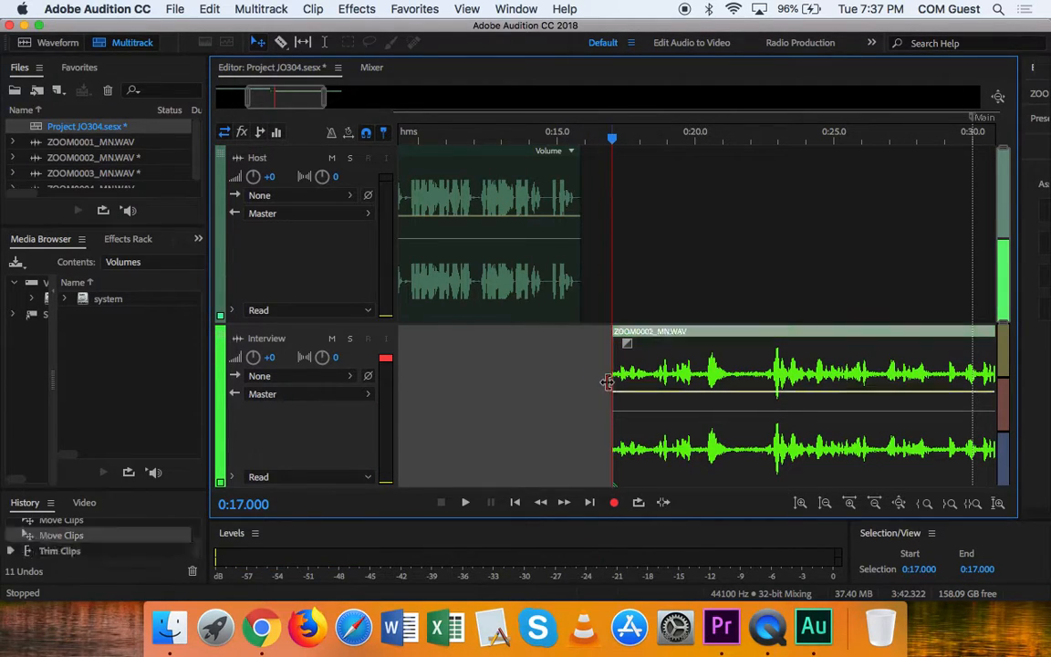
drag(704, 338, 673, 340)
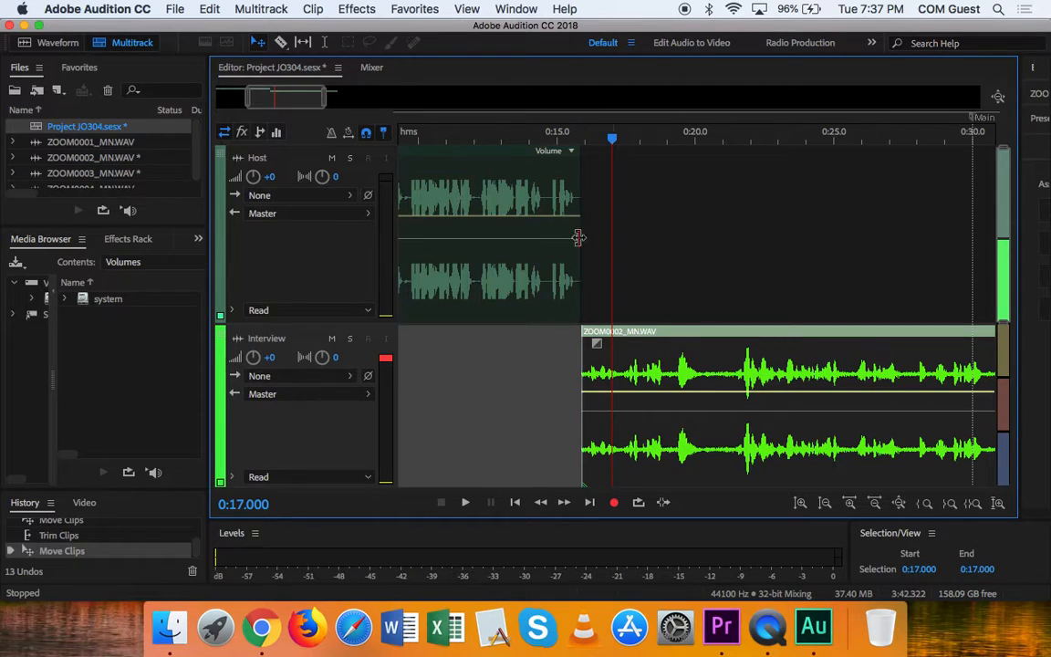
Play the session from about 0:13.2 through the end of the Interview clip to check the edited transition.
click(506, 142)
key(space)
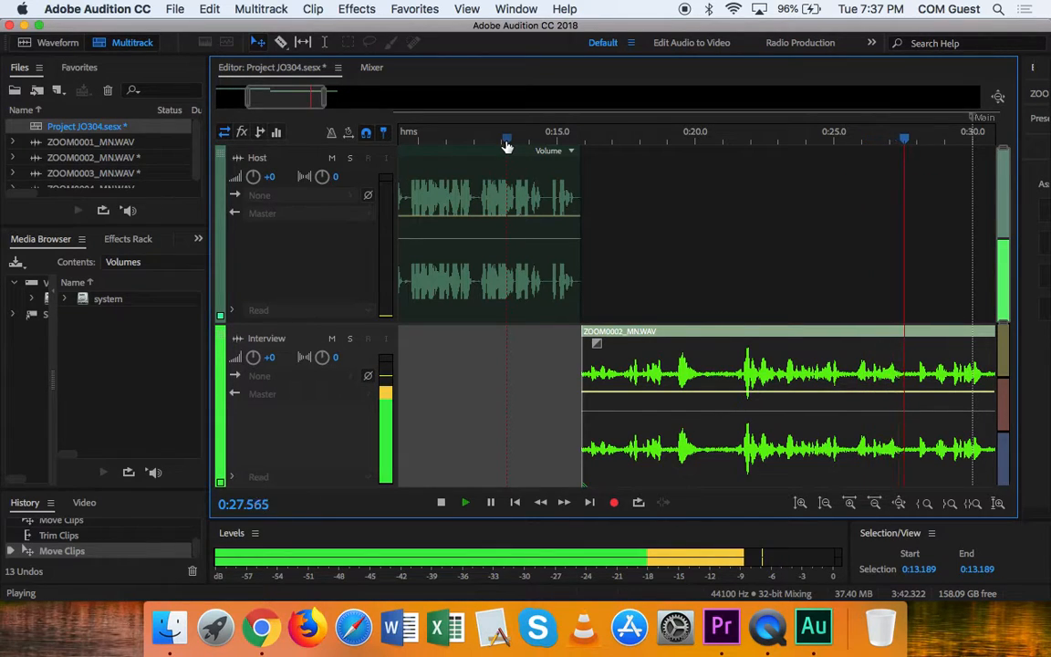
scroll(506, 146, down, 2)
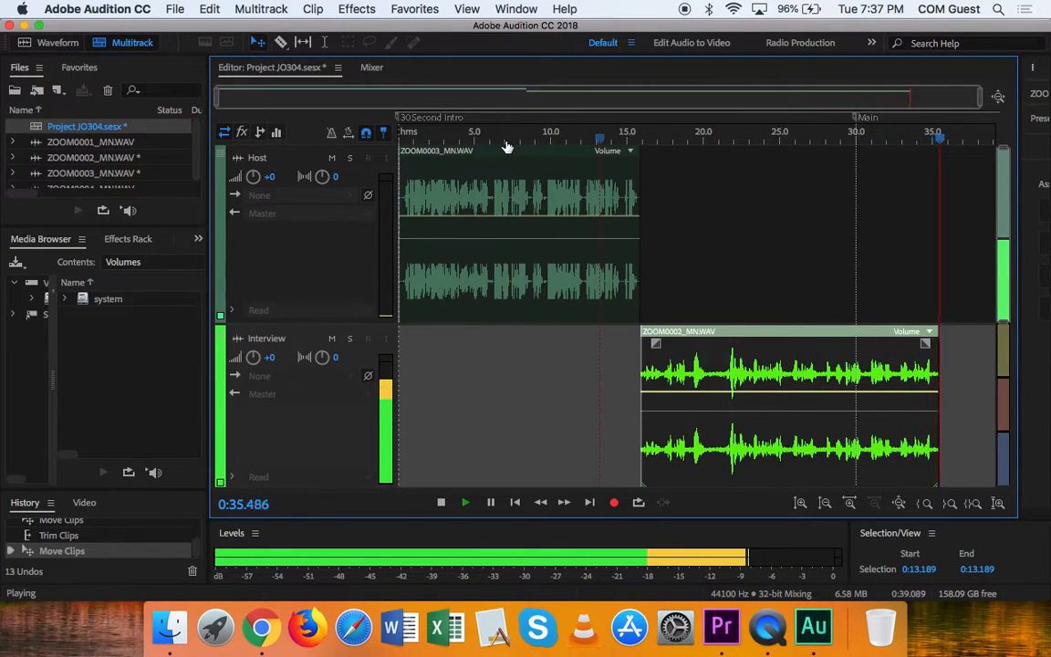
key(space)
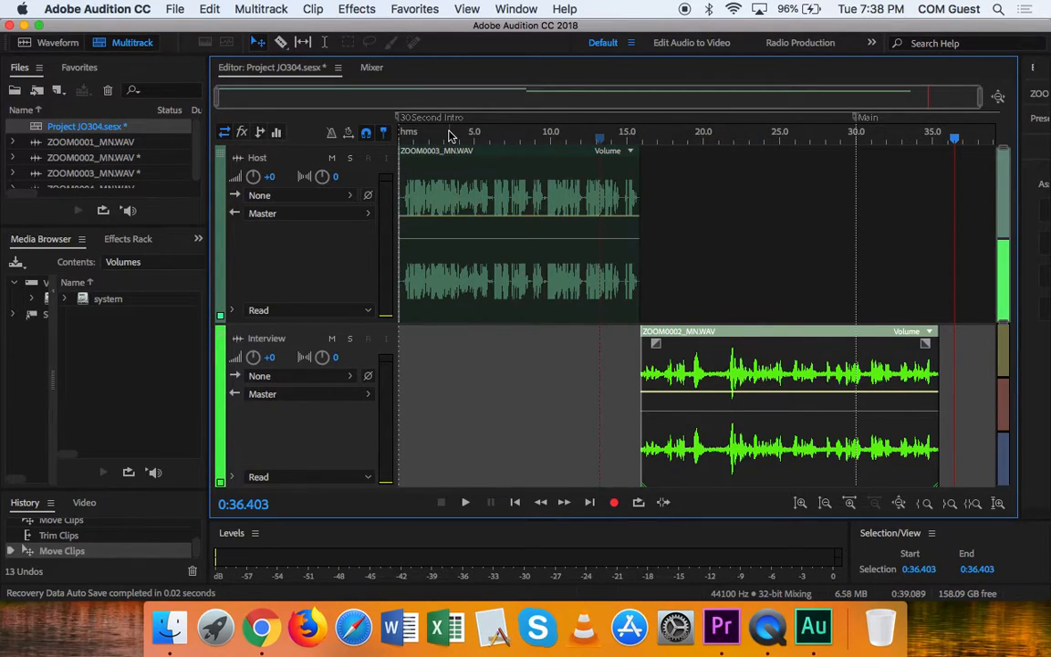
Split the Interview clip into three pieces with the Razor tool, at about 0:20.7 and 0:27.7.
click(282, 44)
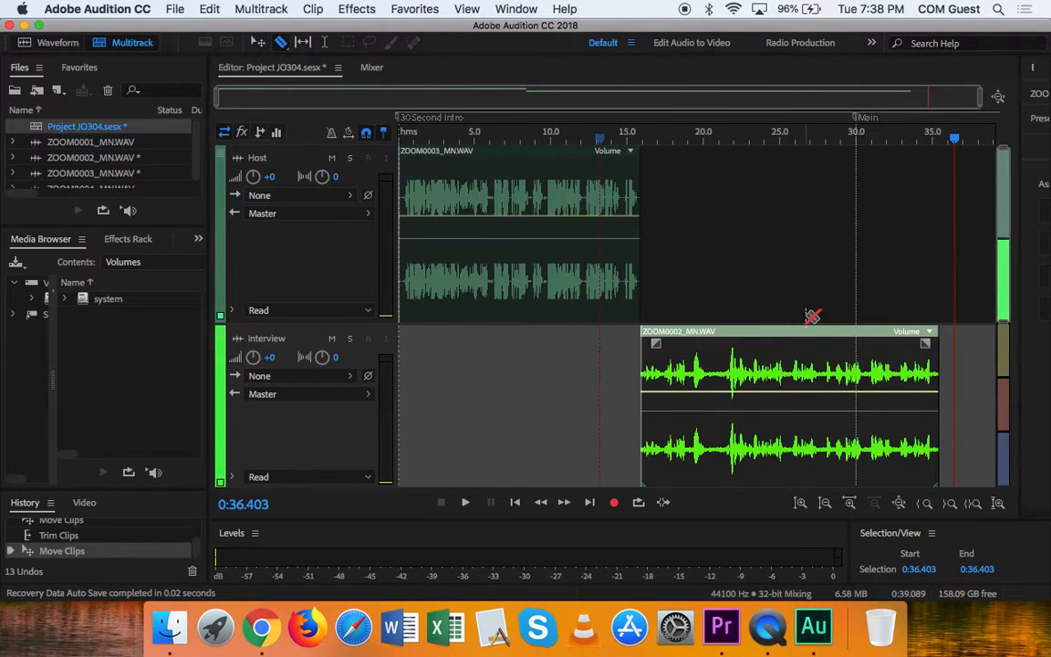
click(716, 373)
click(822, 371)
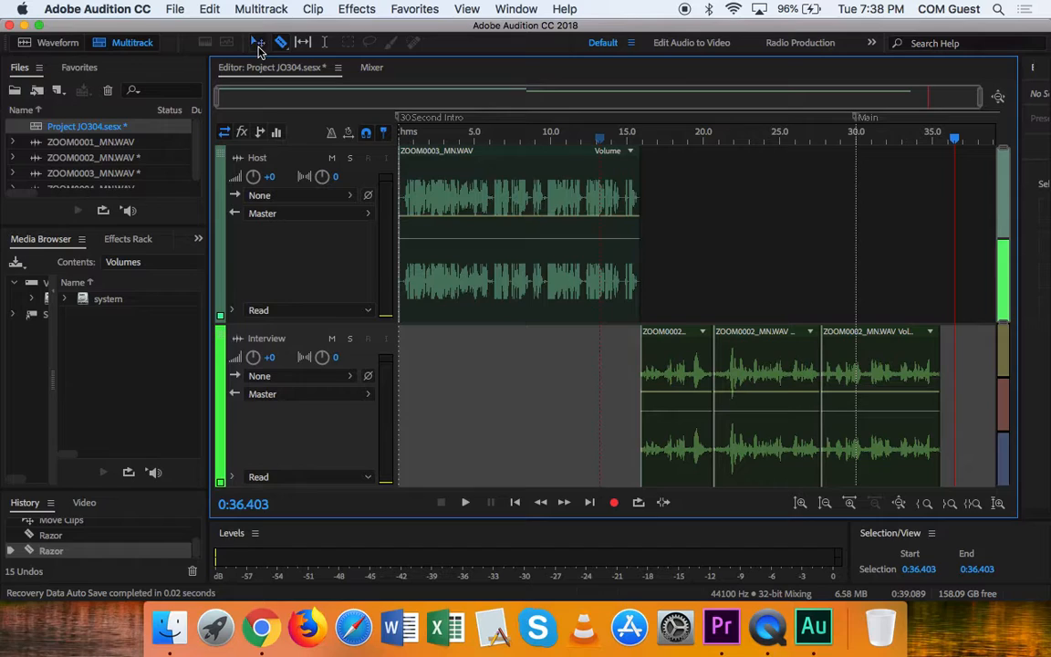
Move the three Interview pieces earlier on their track, leaving gaps between them.
drag(680, 347, 542, 347)
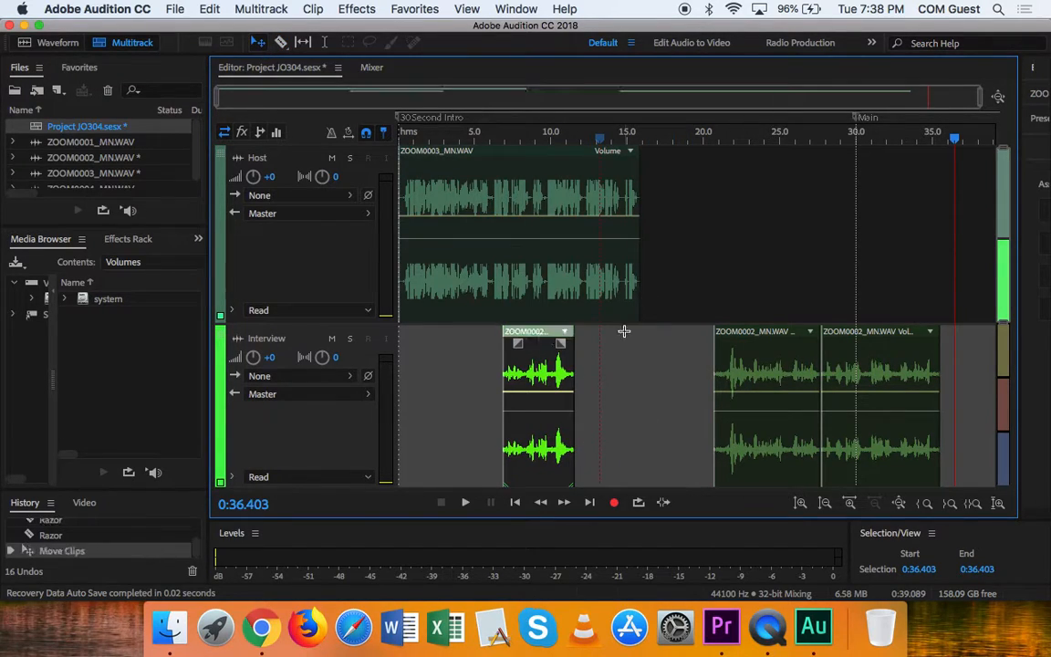
drag(789, 342, 707, 342)
drag(872, 343, 800, 335)
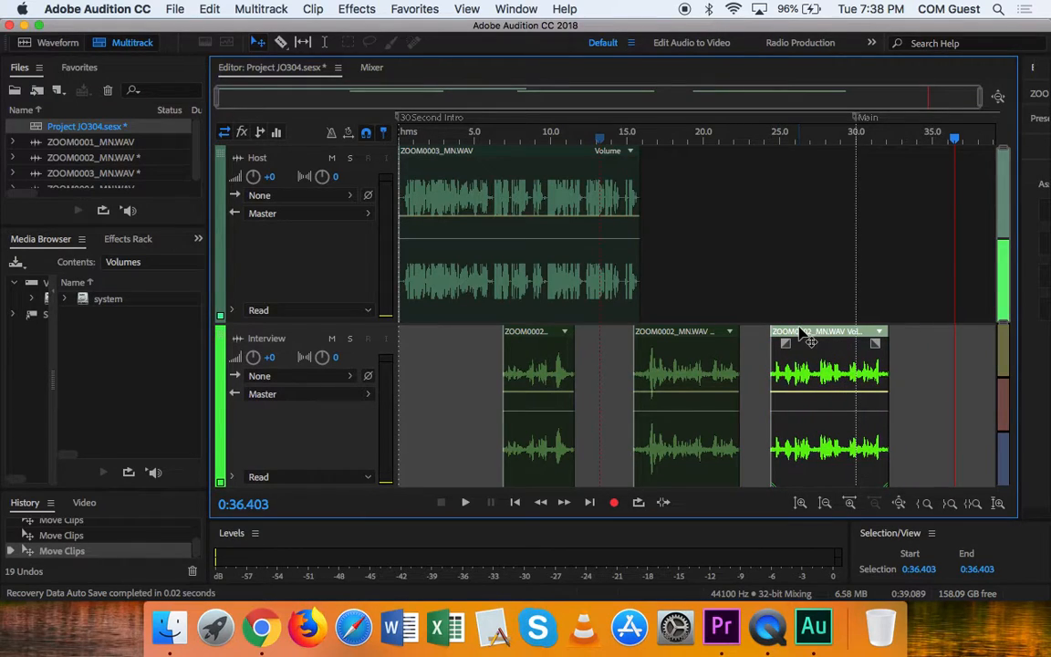
Delete the last and first Interview pieces and move the remaining middle piece to start where the Host clip ends.
key(Delete)
drag(678, 338, 849, 356)
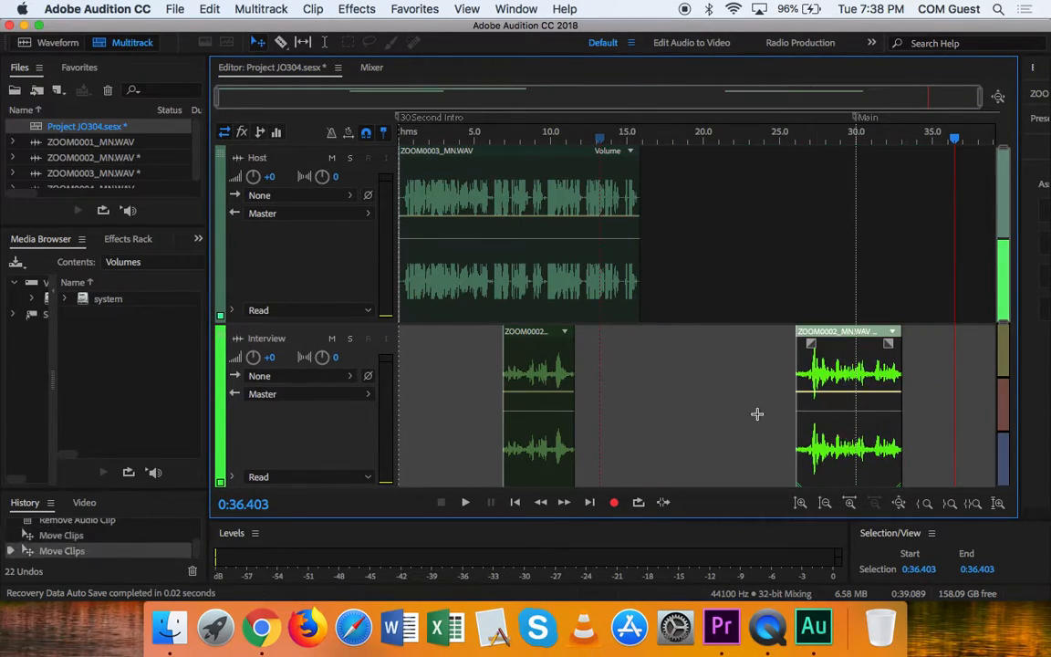
drag(523, 342, 495, 343)
key(Delete)
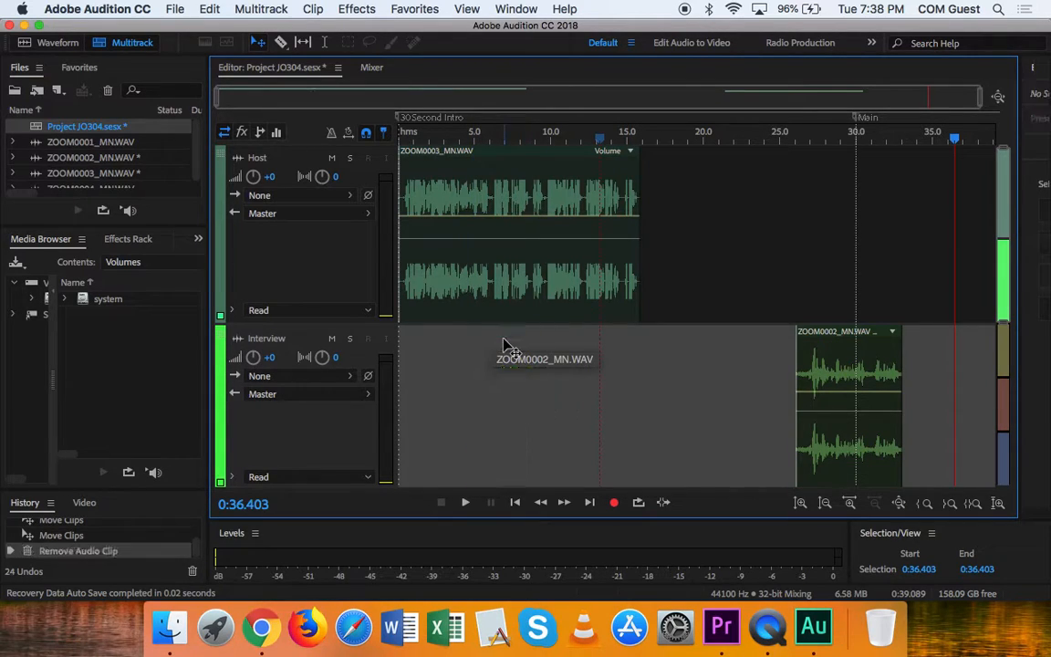
drag(826, 338, 671, 338)
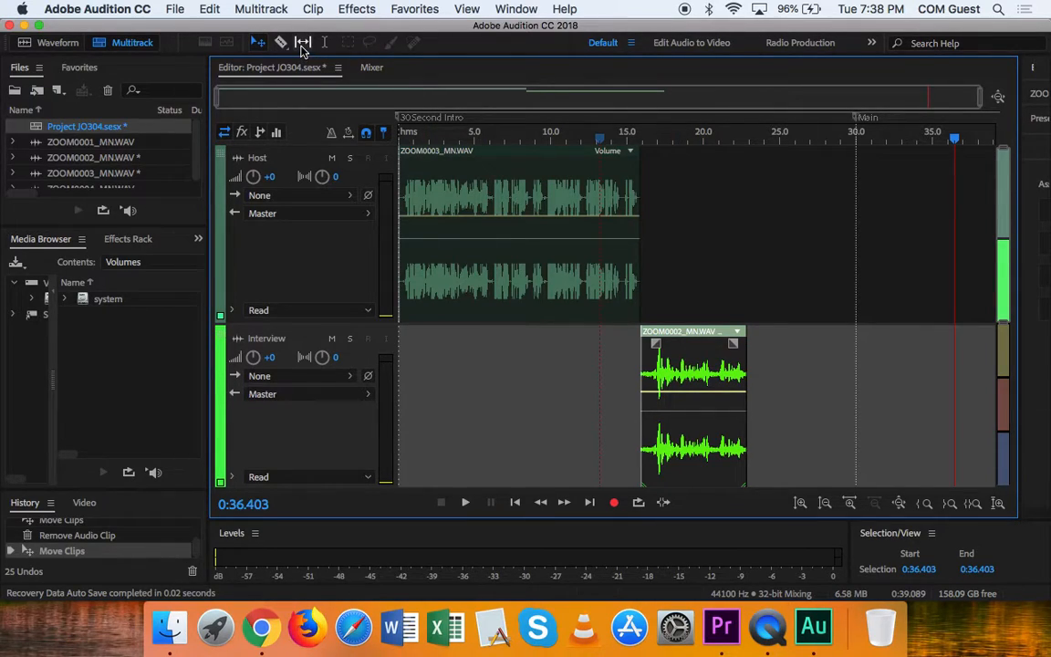
Open the remaining Interview piece in the waveform editor to view its source recording, and return to the multitrack session.
double_click(668, 400)
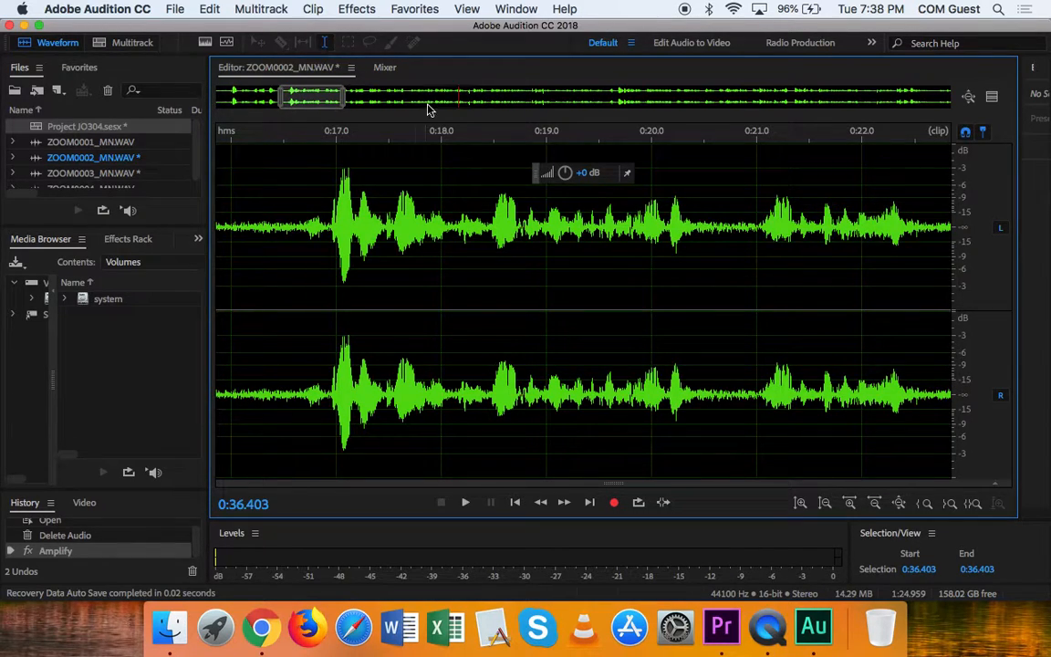
click(106, 42)
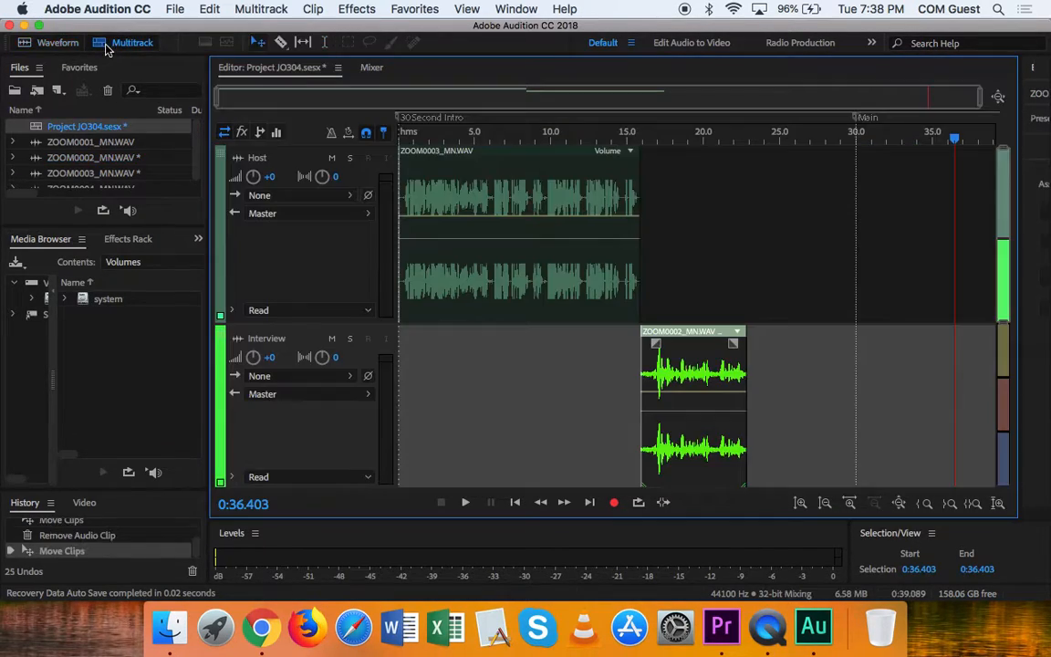